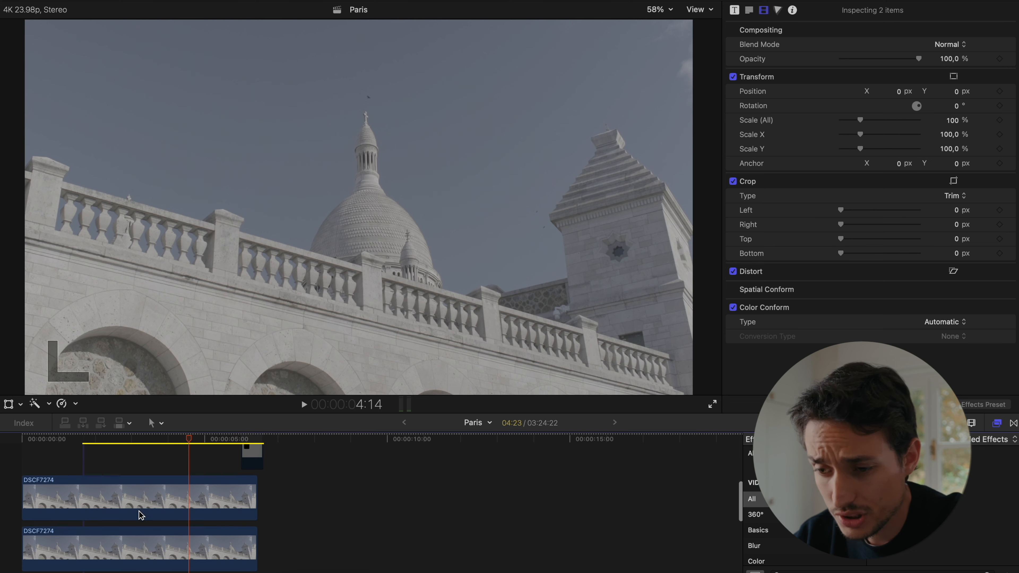
- Compare the ungraded upper DSCF7274 clip with the graded one beneath it by disabling and re-enabling the upper clip
key("v")
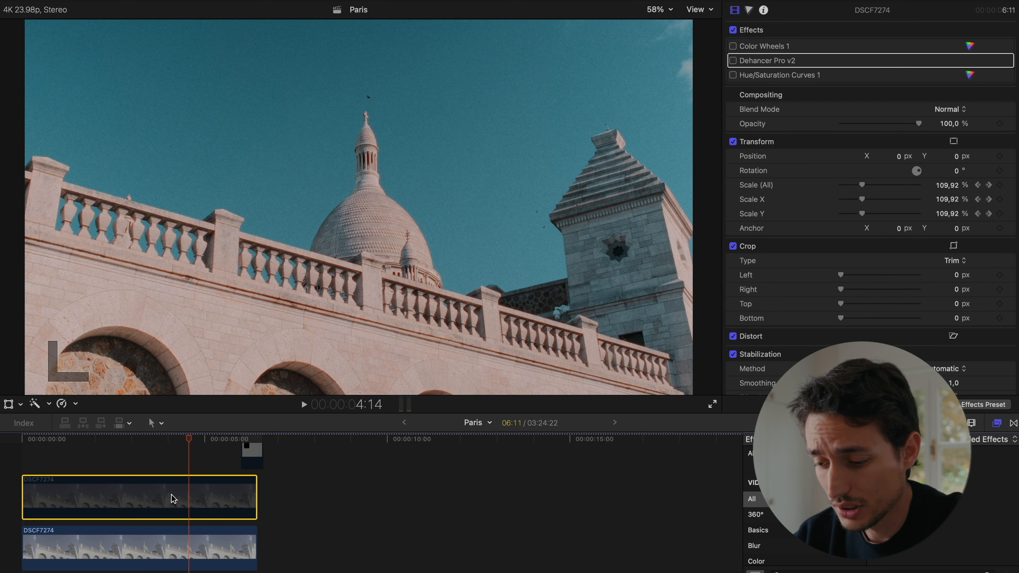
key("v")
- Enable the Dehancer Pro v2 effect on the upper DSCF7274 clip and expand its parameters
left_click(179, 488)
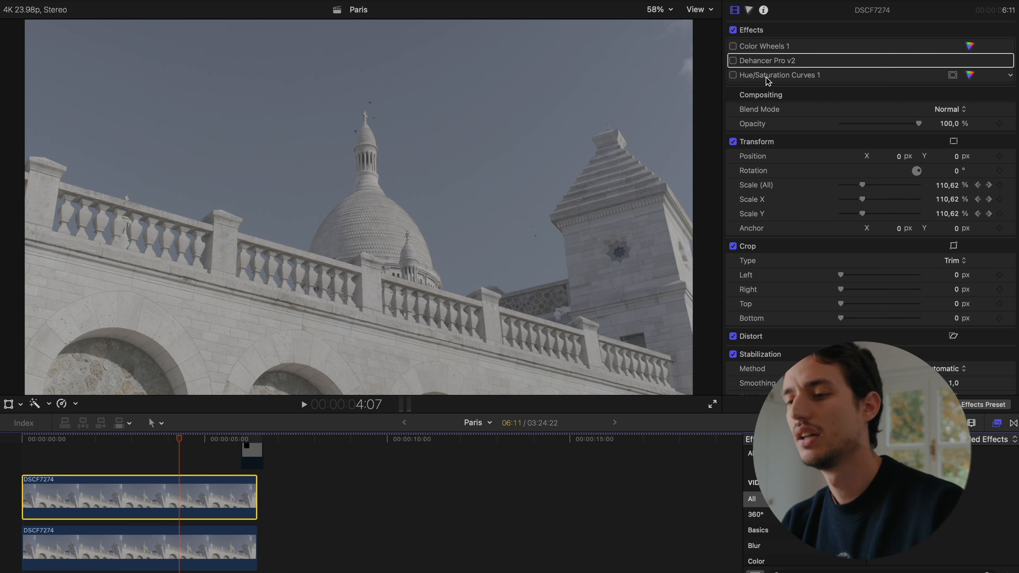
left_click(734, 60)
left_click(821, 60)
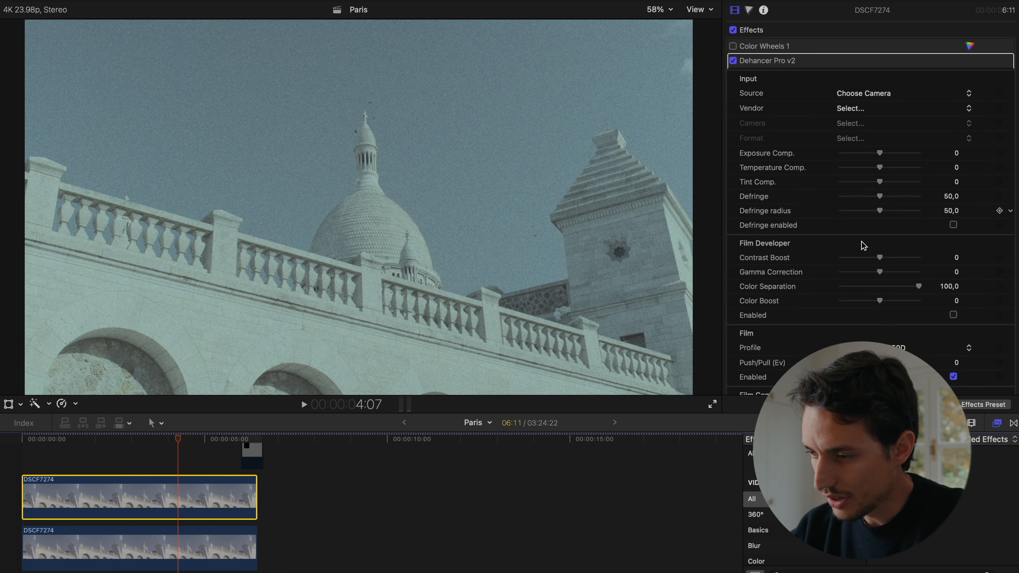
- Keep the Dehancer input source as Choose Camera and set vendor Fujifilm, camera X-H2S and format F-Log2
left_click(867, 93)
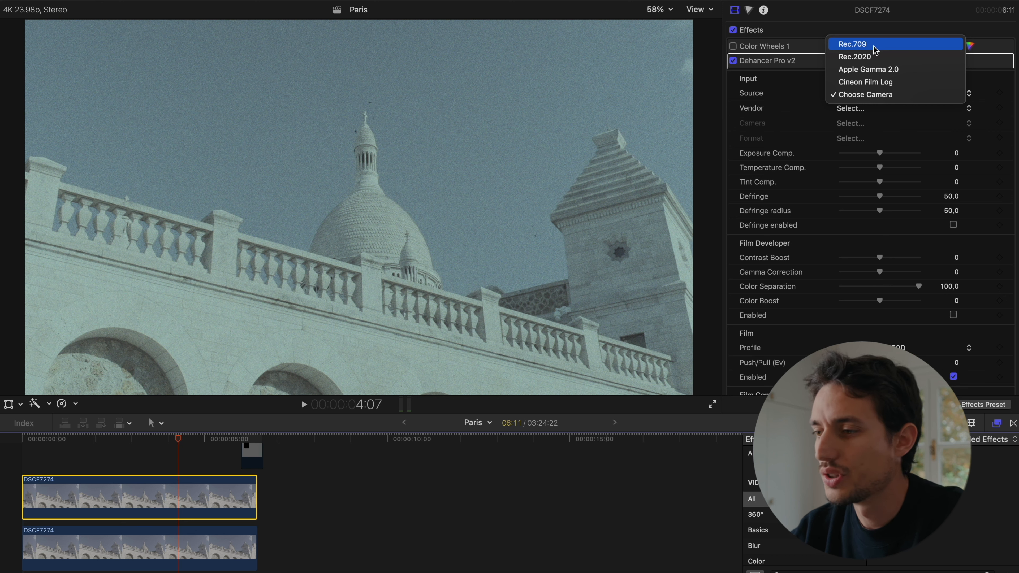
left_click(874, 99)
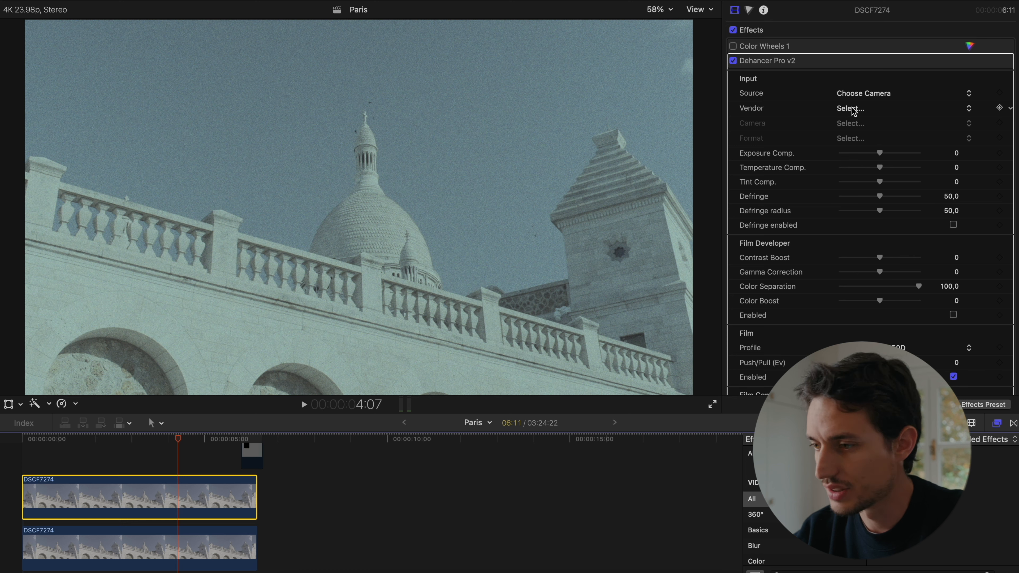
left_click(854, 109)
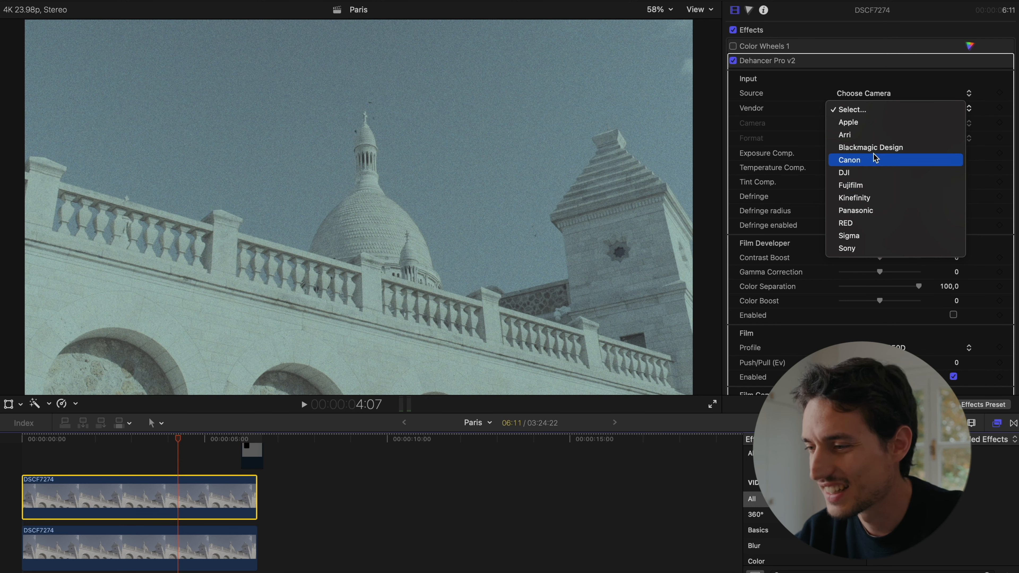
left_click(867, 185)
left_click(863, 123)
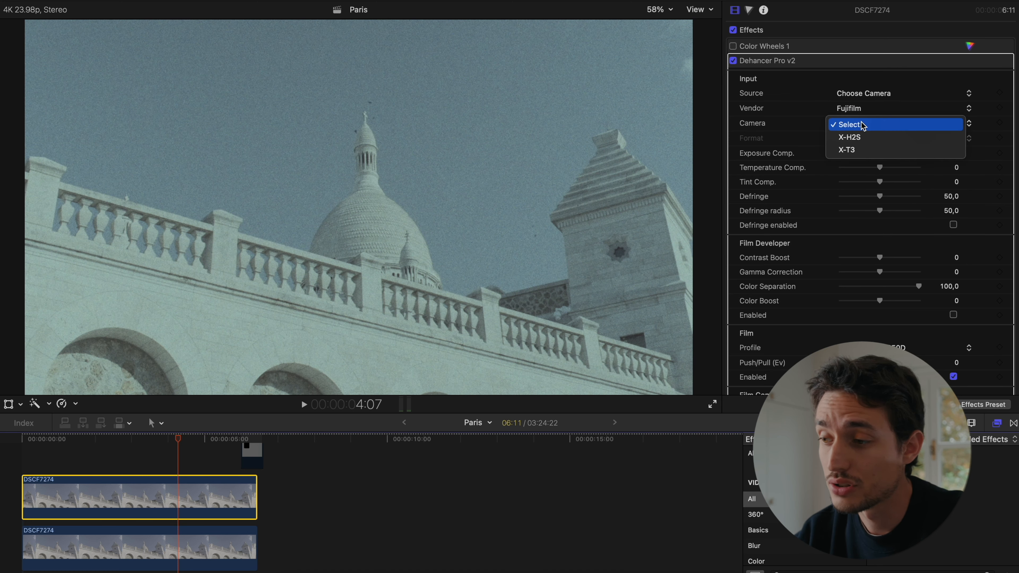
left_click(862, 137)
left_click(865, 139)
left_click(865, 164)
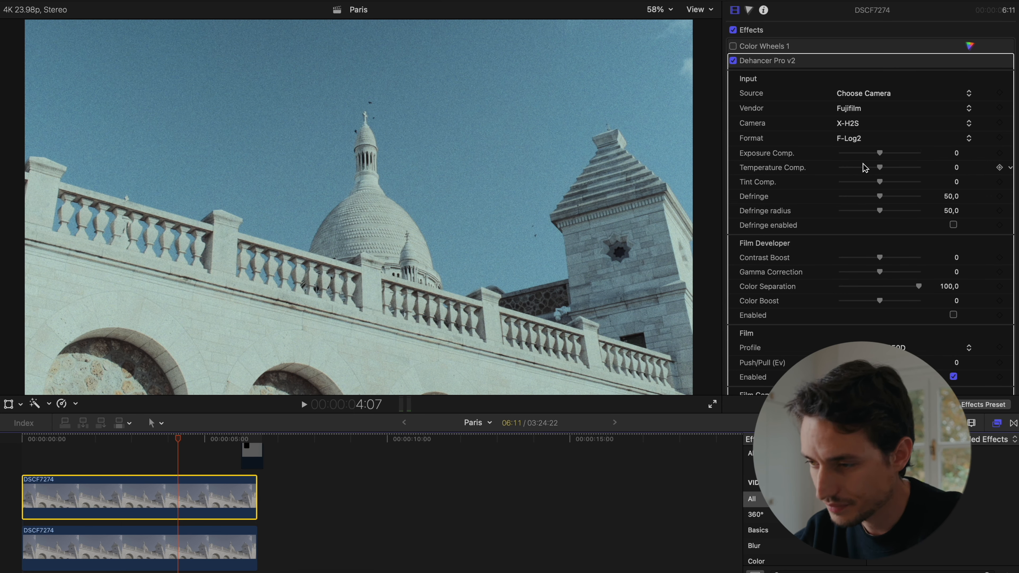
- Look through the Dehancer Pro v2 sections from Input and Film Developer to Film Grain, Halation, Bloom and Gate Weave
scroll(864, 168, "down", 2)
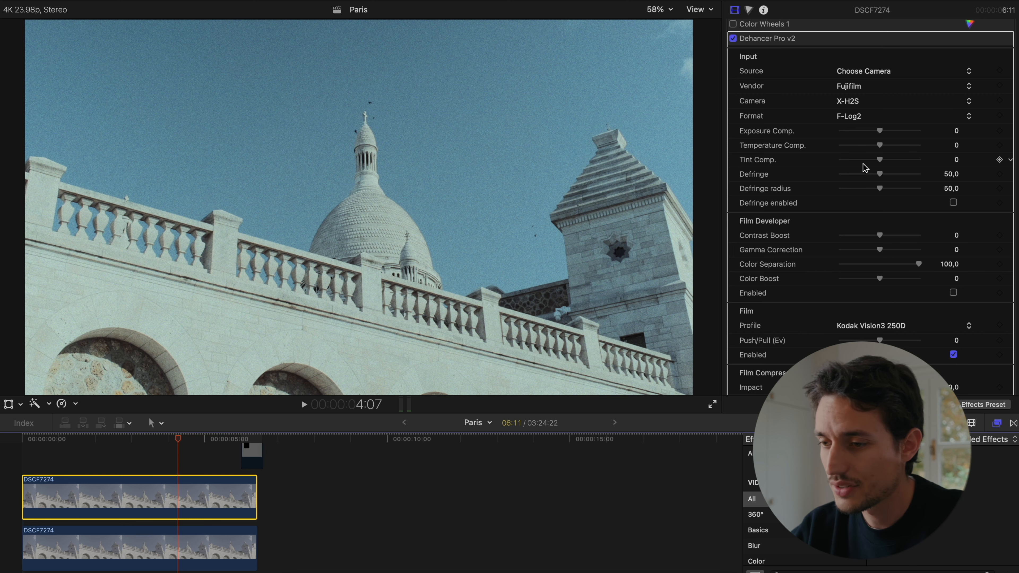
scroll(800, 226, "down", 4)
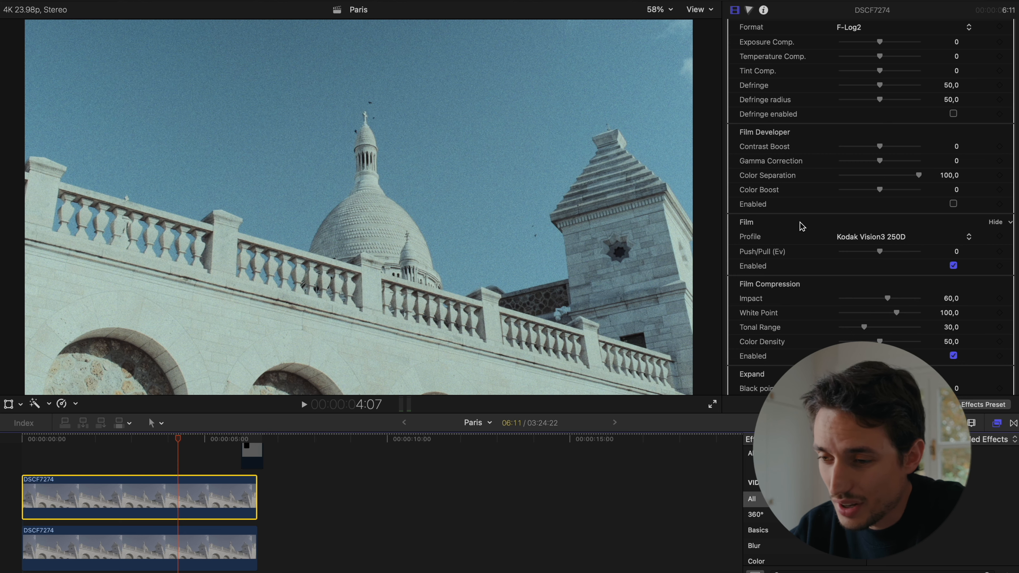
scroll(801, 226, "down", 15)
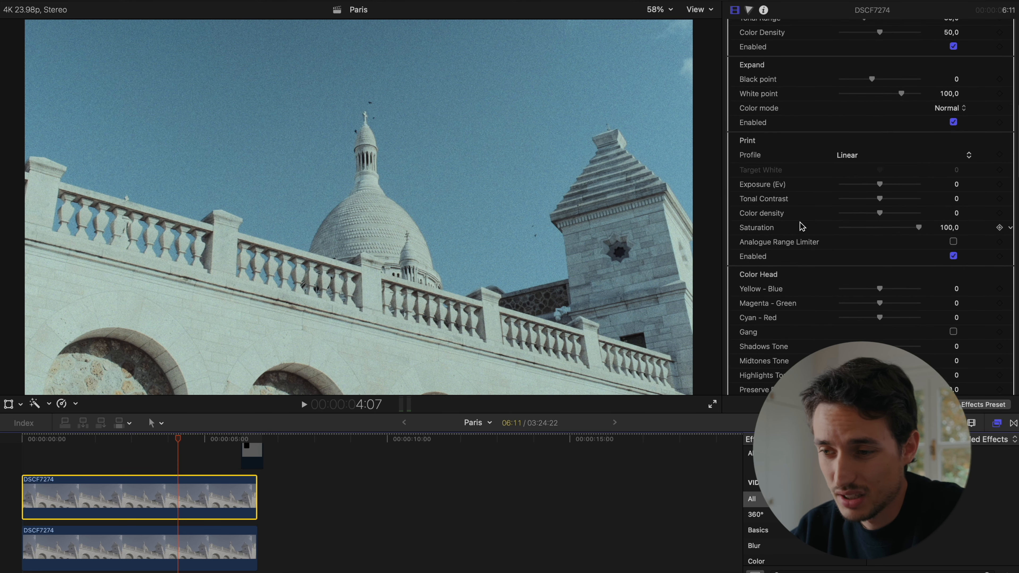
scroll(801, 226, "down", 20)
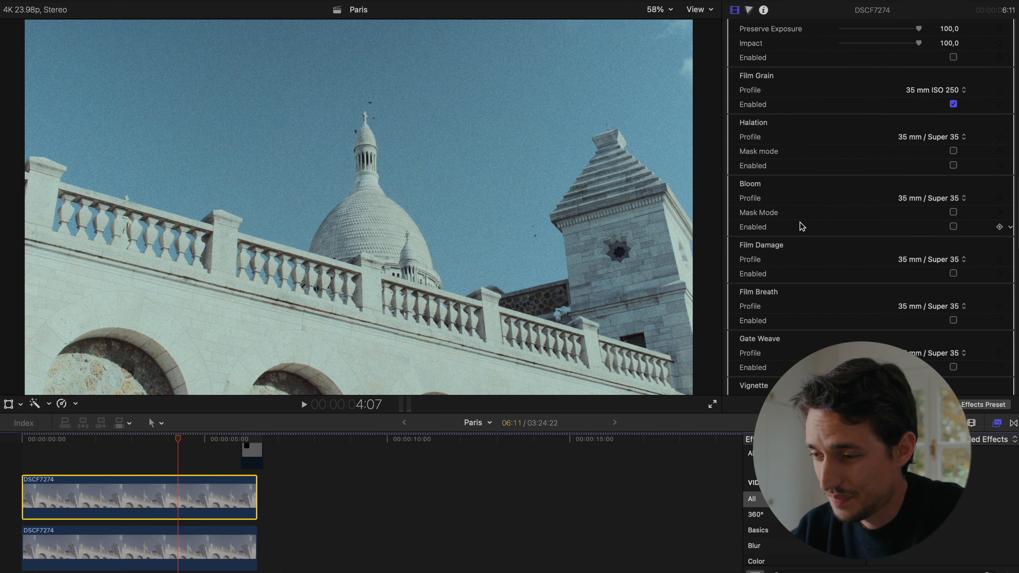
scroll(800, 226, "up", 20)
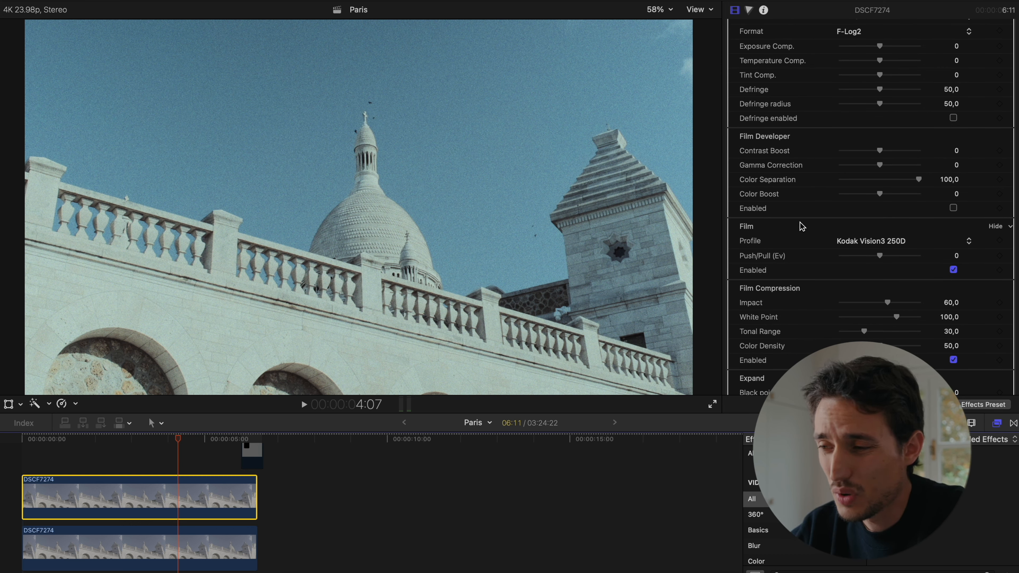
scroll(841, 129, "up", 5)
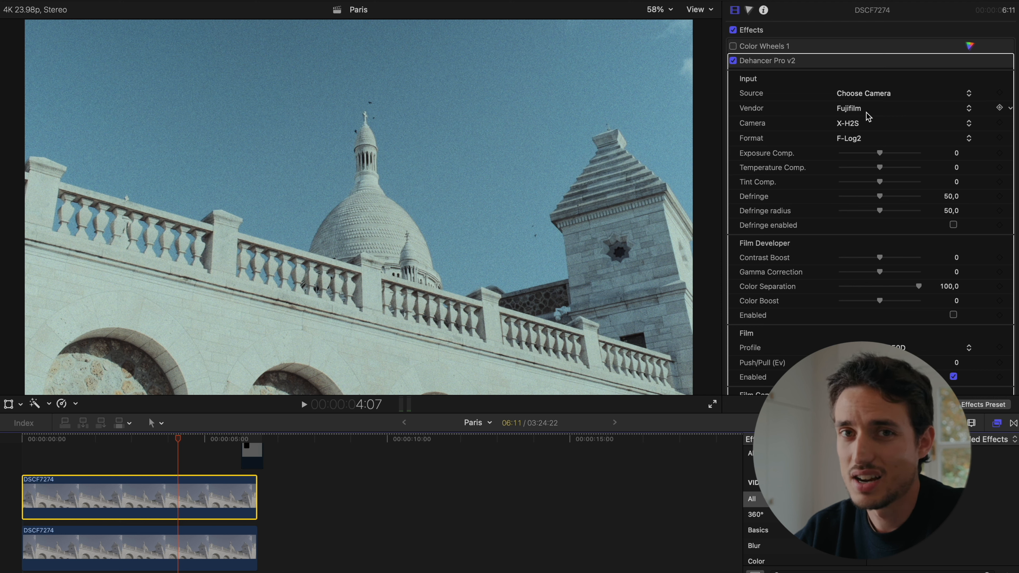
scroll(878, 238, "down", 5)
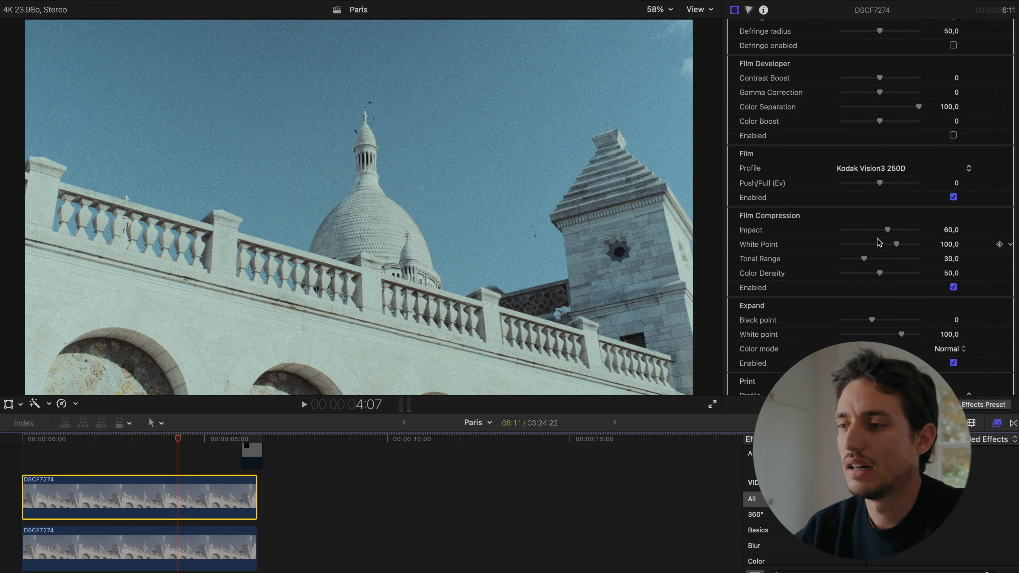
scroll(877, 242, "up", 10)
scroll(878, 241, "down", 3)
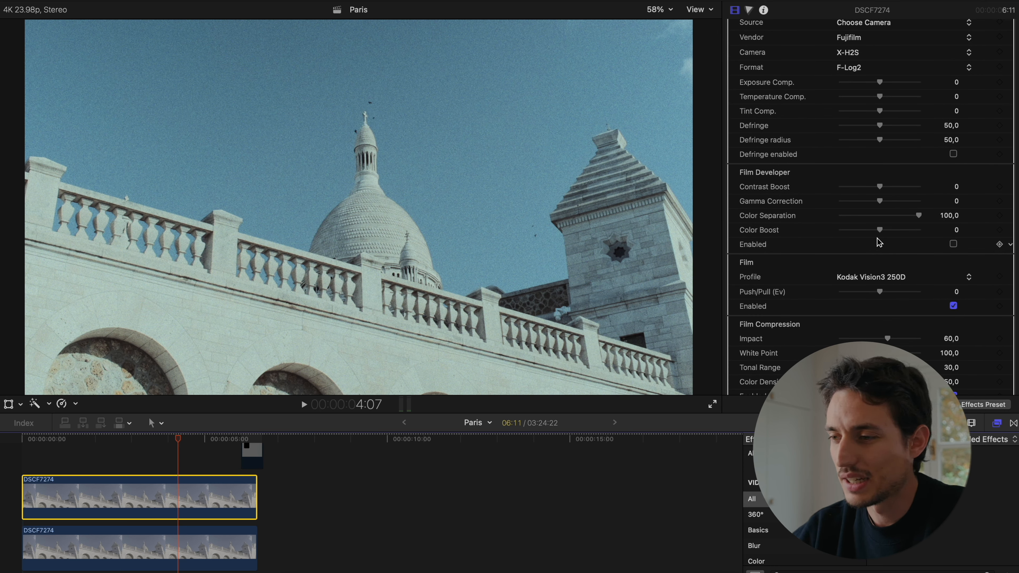
scroll(878, 241, "up", 3)
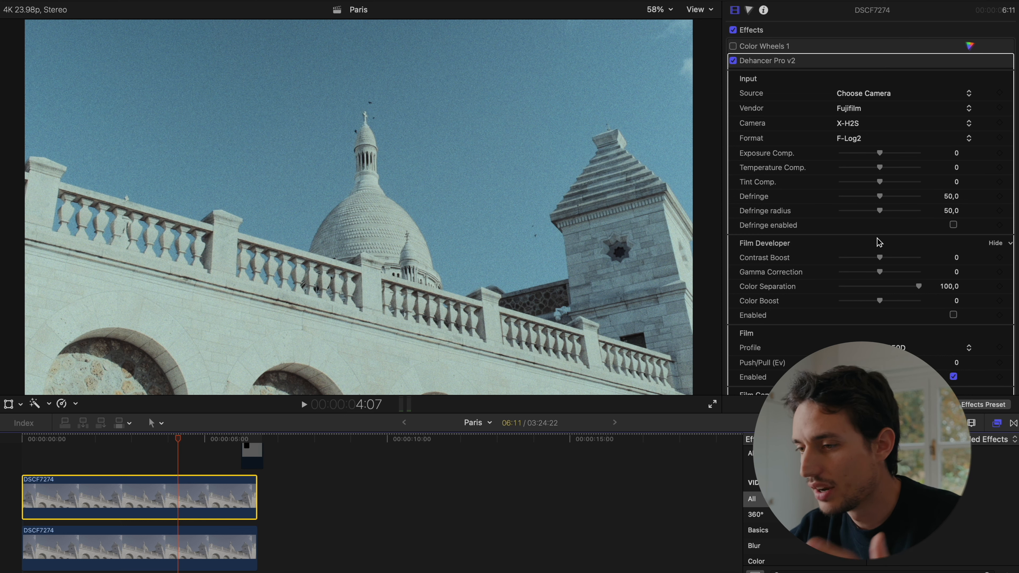
scroll(877, 241, "down", 4)
scroll(878, 241, "up", 4)
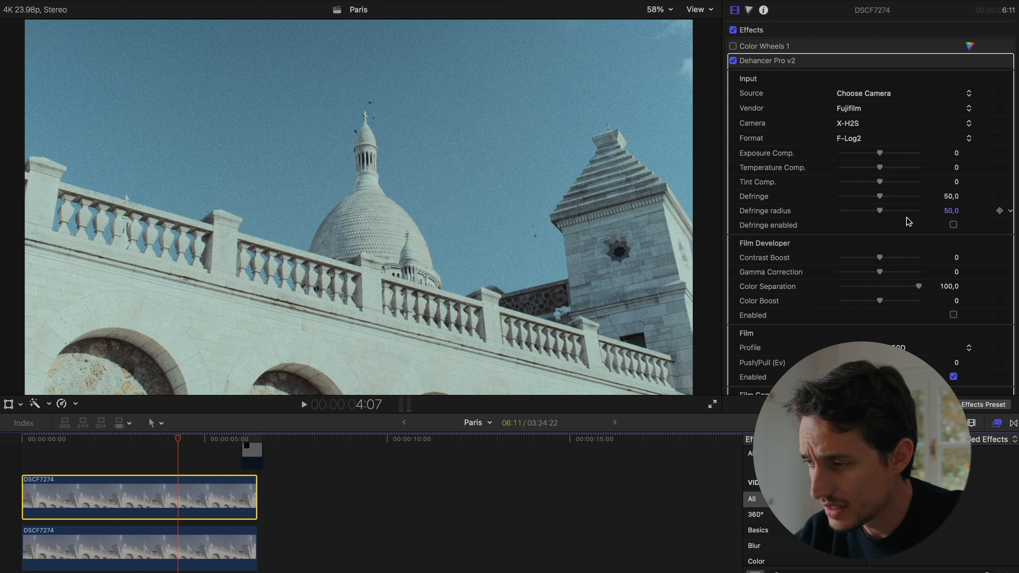
- Enable the Film Developer section and set its Color Boost to 50, trying 100 for comparison
left_click(994, 243)
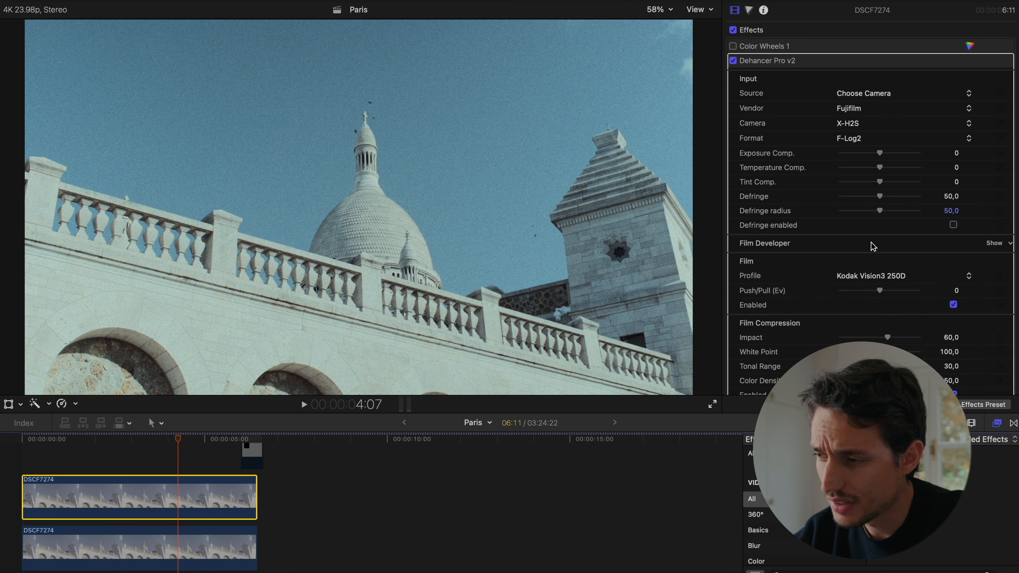
left_click(996, 244)
scroll(885, 264, "down", 2)
left_click_drag(886, 266, 903, 267)
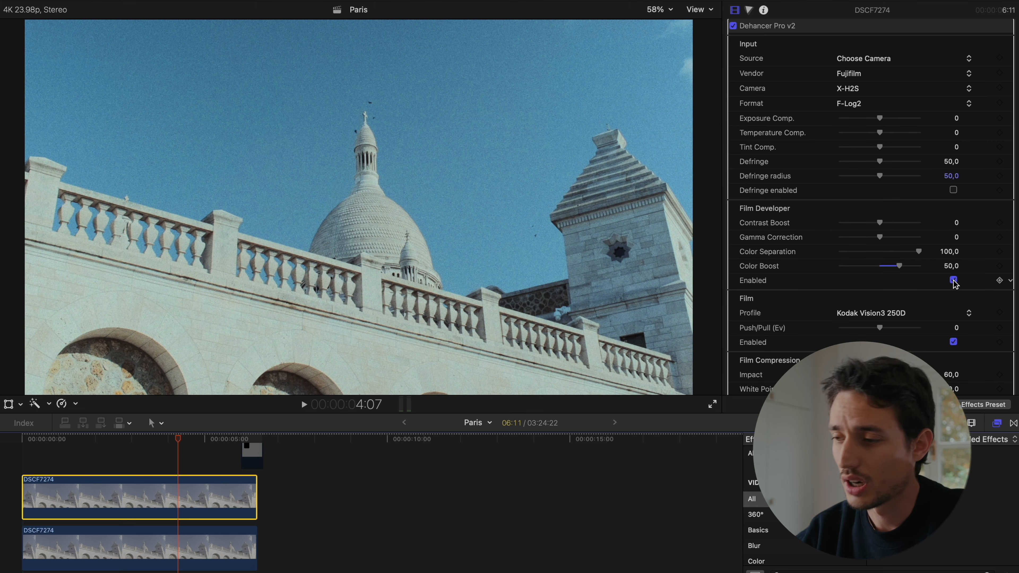
left_click_drag(901, 266, 940, 270)
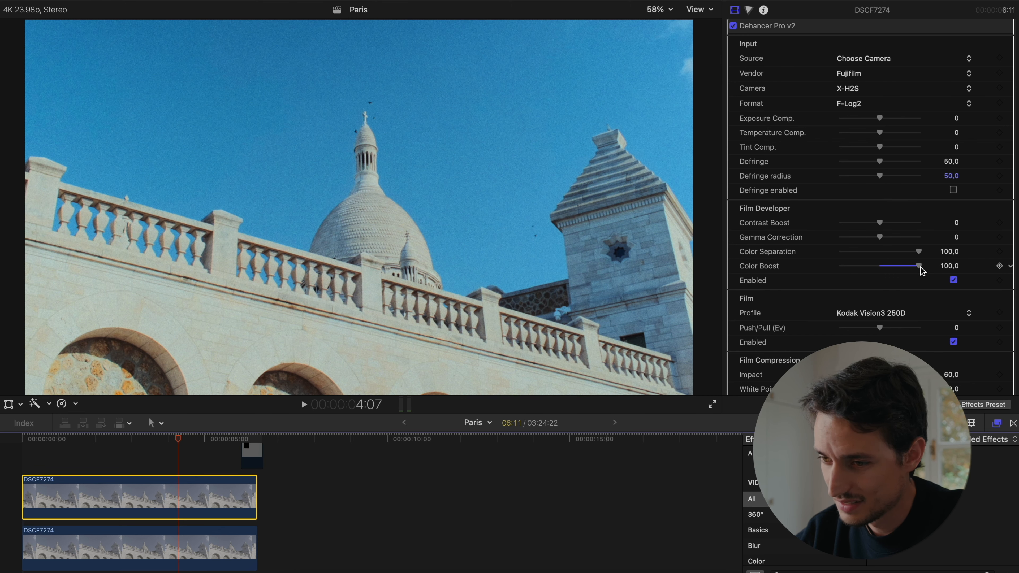
left_click_drag(920, 266, 902, 268)
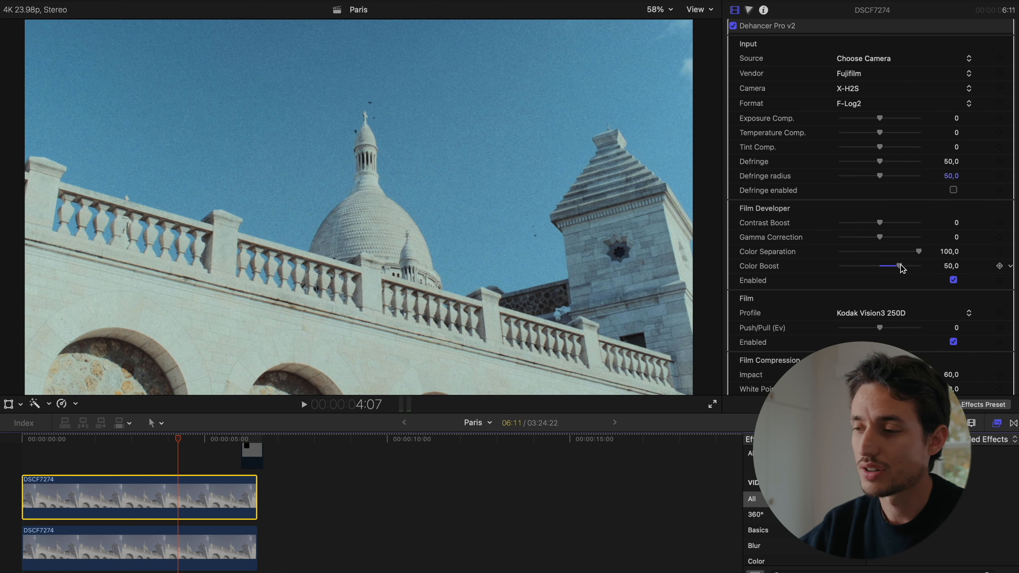
left_click(954, 280)
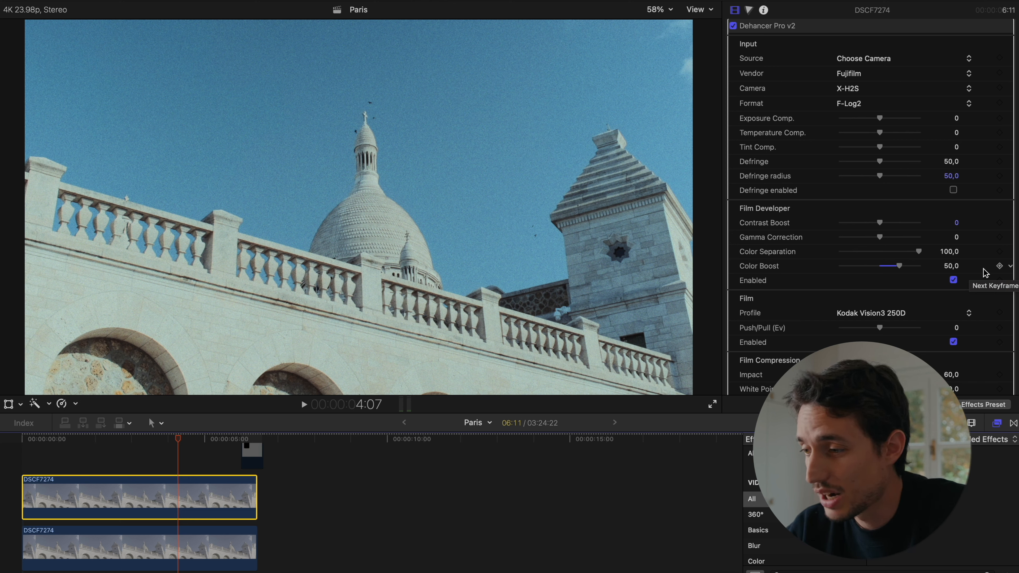
- Examine the Film, Film Compression, Expand, Print and Color Head settings of the Dehancer effect
scroll(986, 273, "down", 2)
scroll(986, 274, "up", 4)
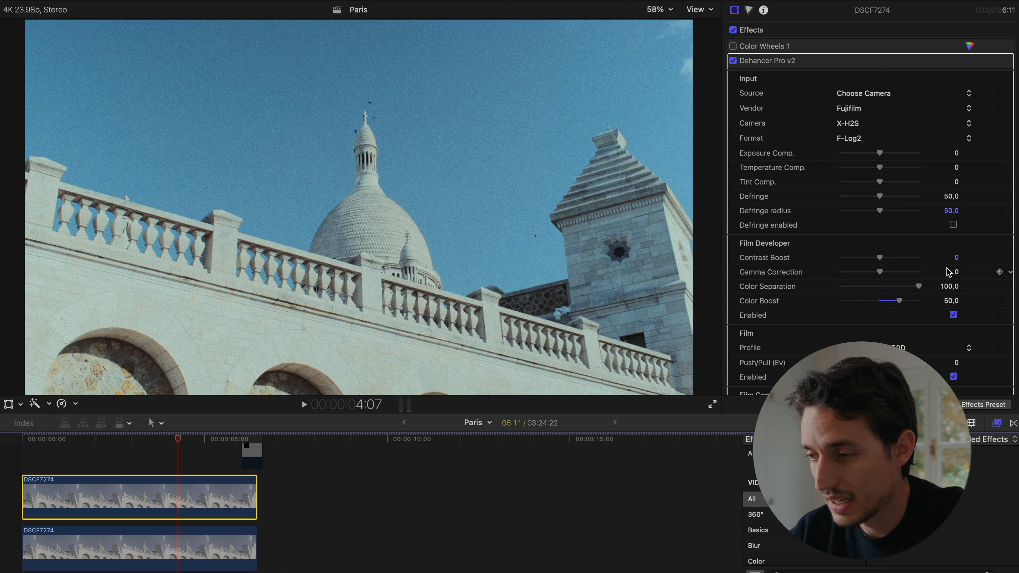
scroll(946, 268, "down", 10)
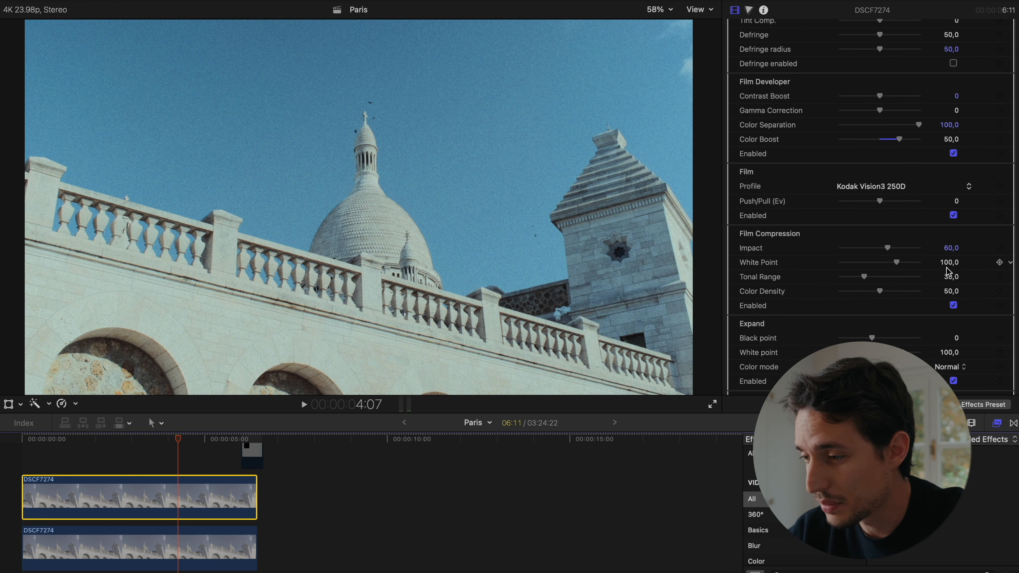
scroll(948, 272, "down", 7)
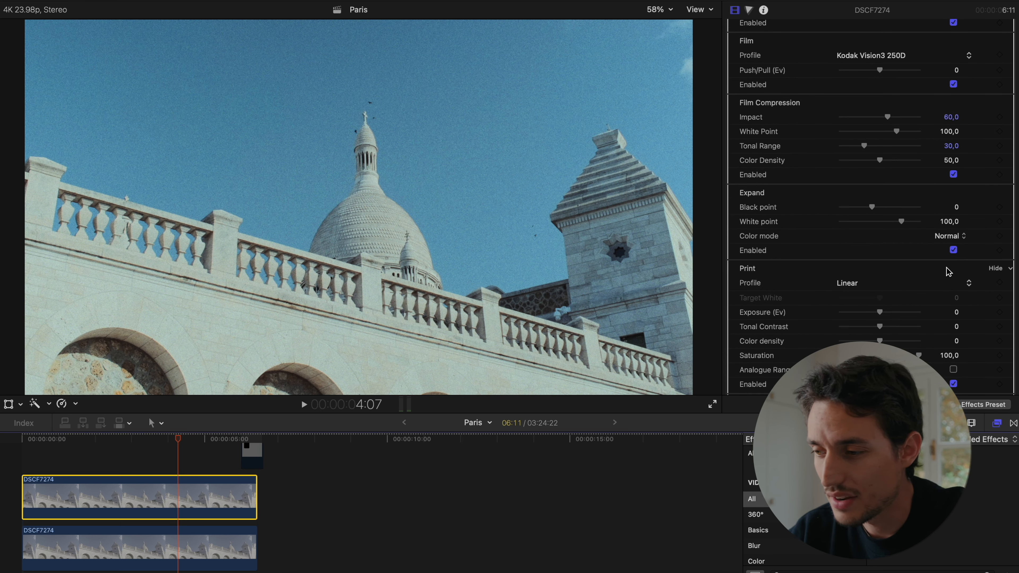
scroll(948, 271, "down", 10)
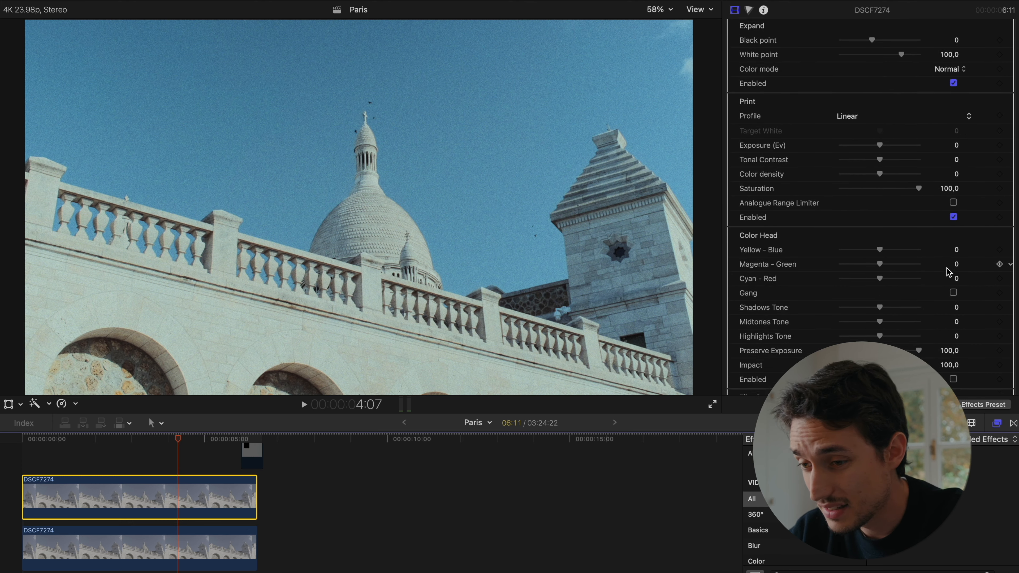
scroll(947, 272, "up", 20)
scroll(947, 268, "up", 5)
scroll(947, 267, "down", 20)
scroll(947, 268, "down", 6)
scroll(946, 267, "up", 6)
scroll(947, 268, "up", 3)
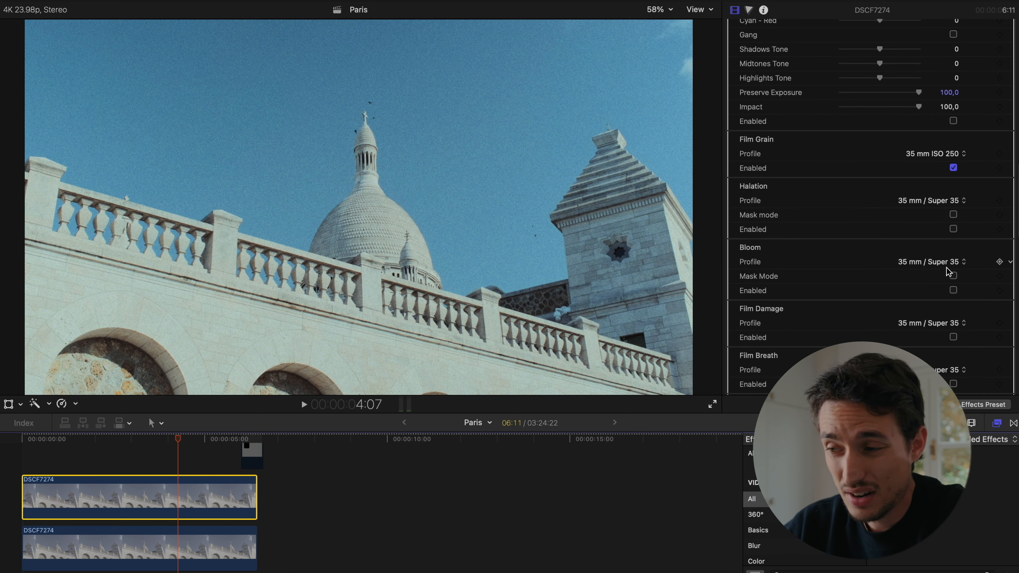
- Disable the Film Grain section of the Dehancer effect
scroll(946, 268, "up", 3)
scroll(922, 166, "up", 15)
scroll(922, 166, "down", 12)
scroll(921, 164, "down", 9)
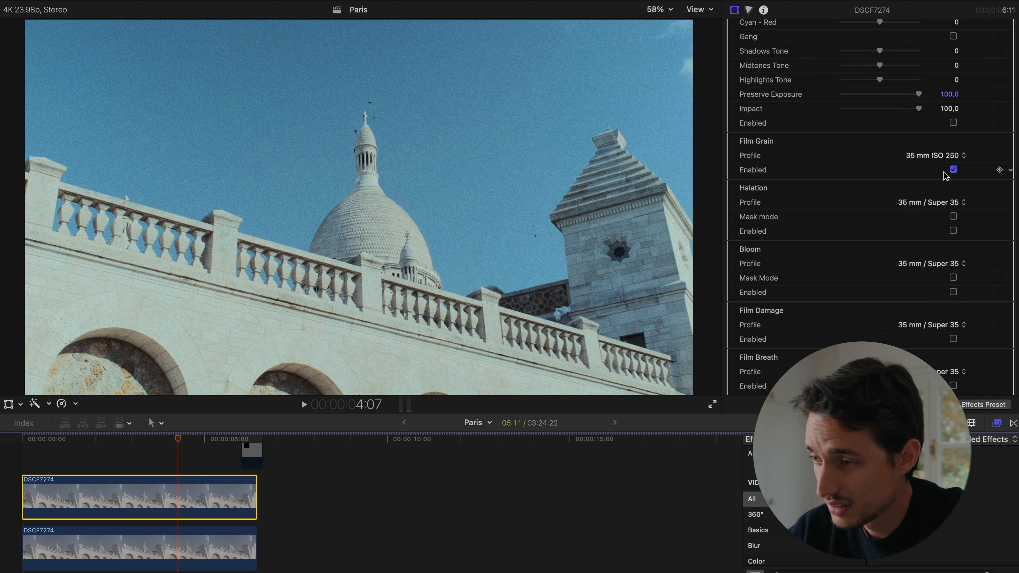
left_click(953, 169)
- Review the Dehancer camera input, Film Developer, film profile and grain settings
scroll(904, 172, "up", 20)
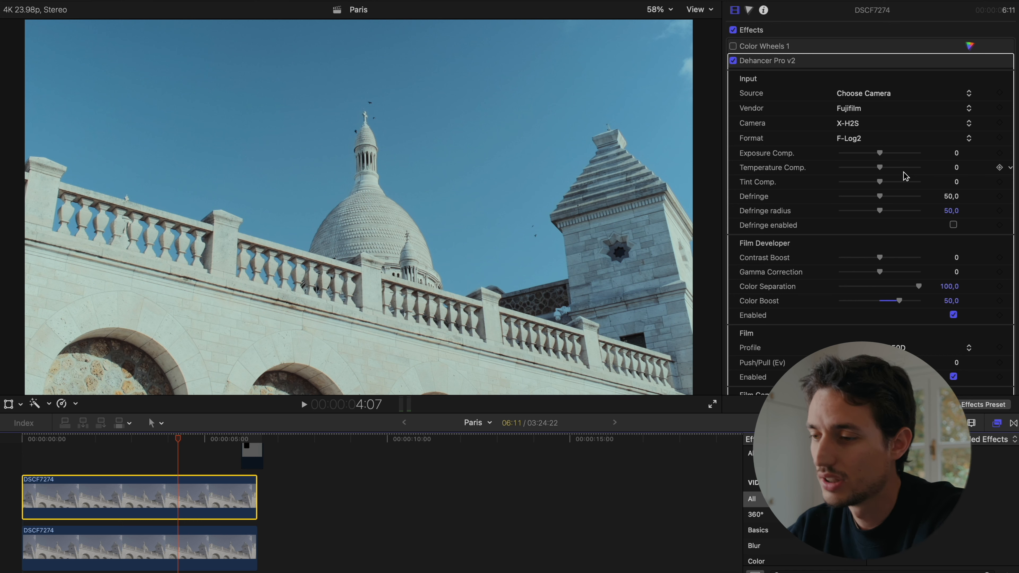
scroll(904, 172, "down", 10)
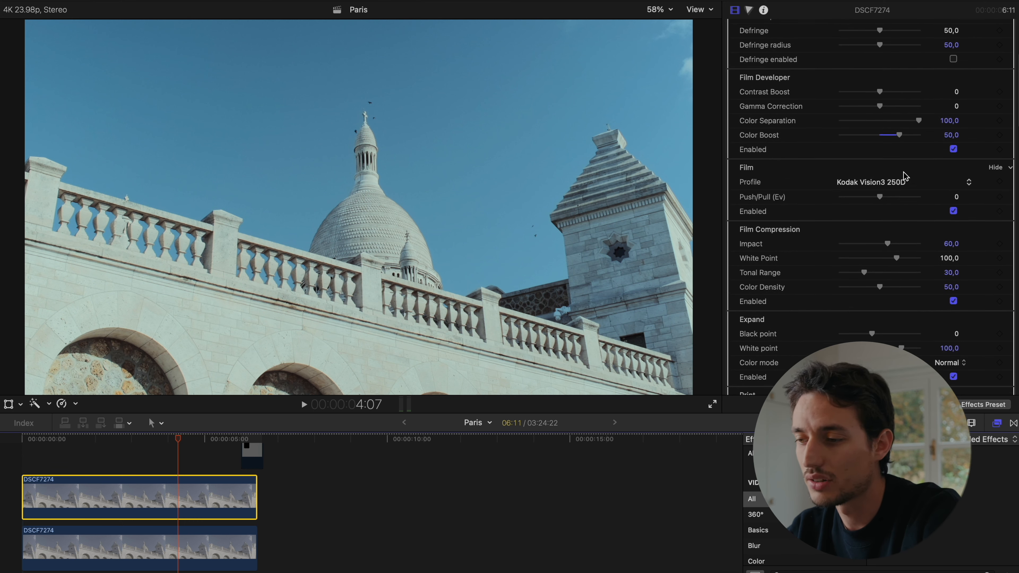
scroll(904, 173, "down", 20)
scroll(903, 177, "down", 4)
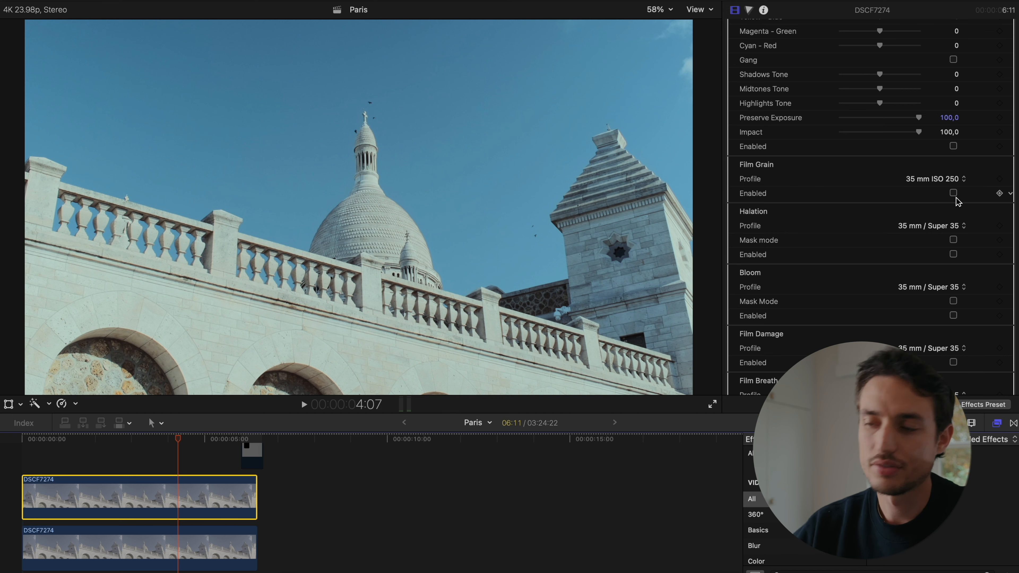
scroll(957, 199, "up", 20)
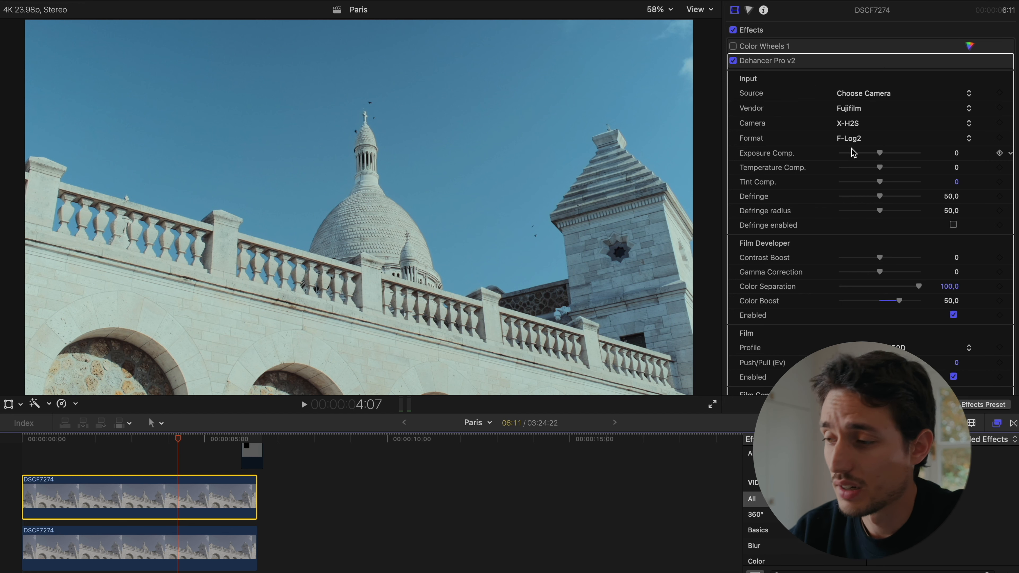
scroll(859, 209, "down", 2)
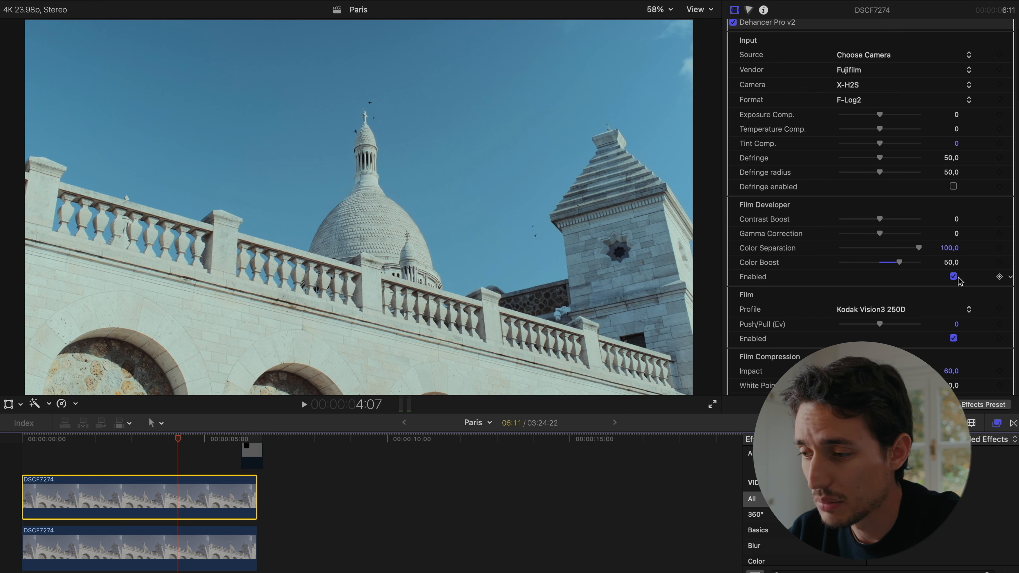
scroll(957, 288, "down", 1)
scroll(956, 288, "down", 3)
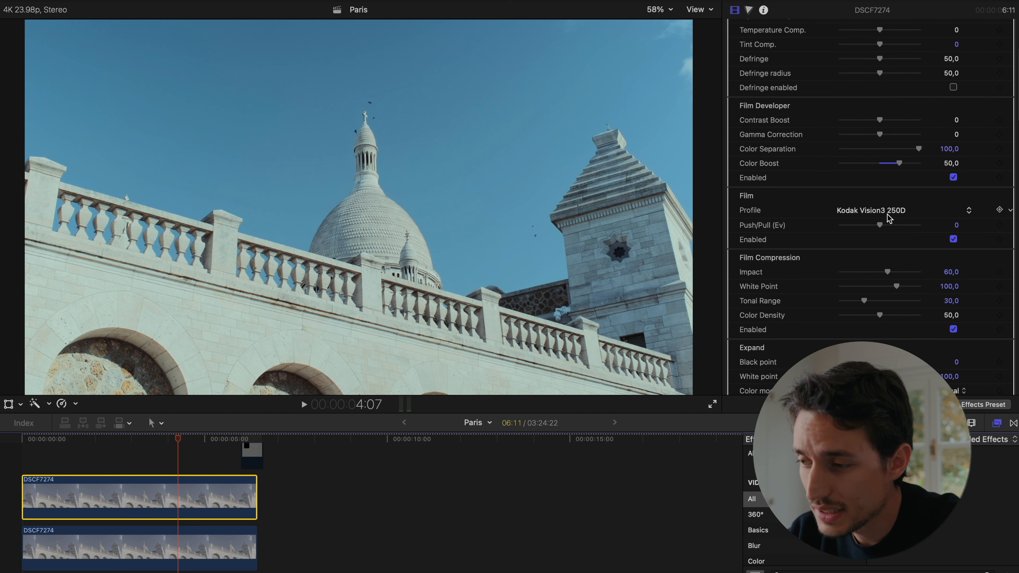
- Set the Dehancer film profile to Cinestill 800T after browsing the available film stocks
left_click(888, 212)
scroll(898, 160, "up", 10)
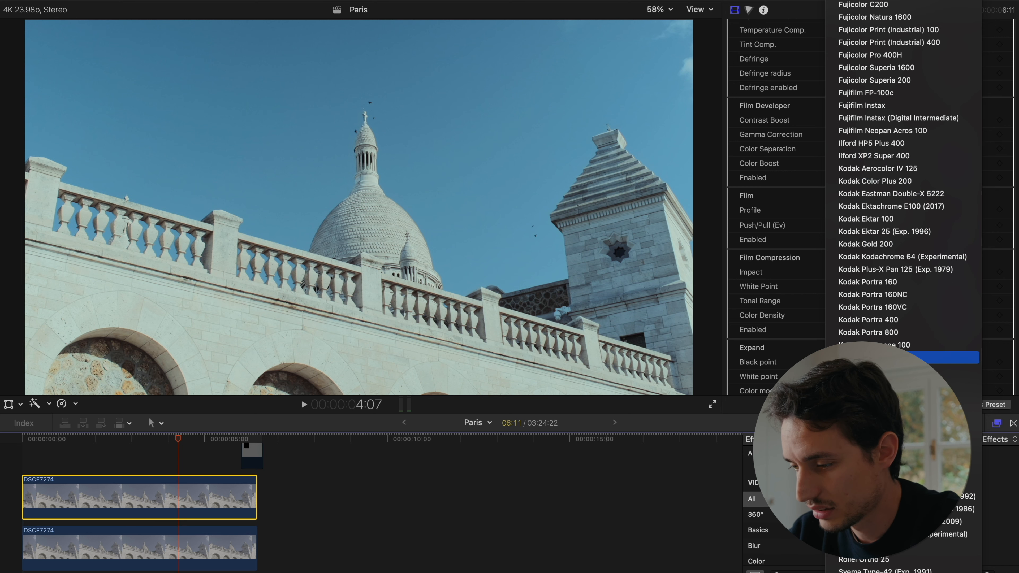
scroll(875, 521, "up", 8)
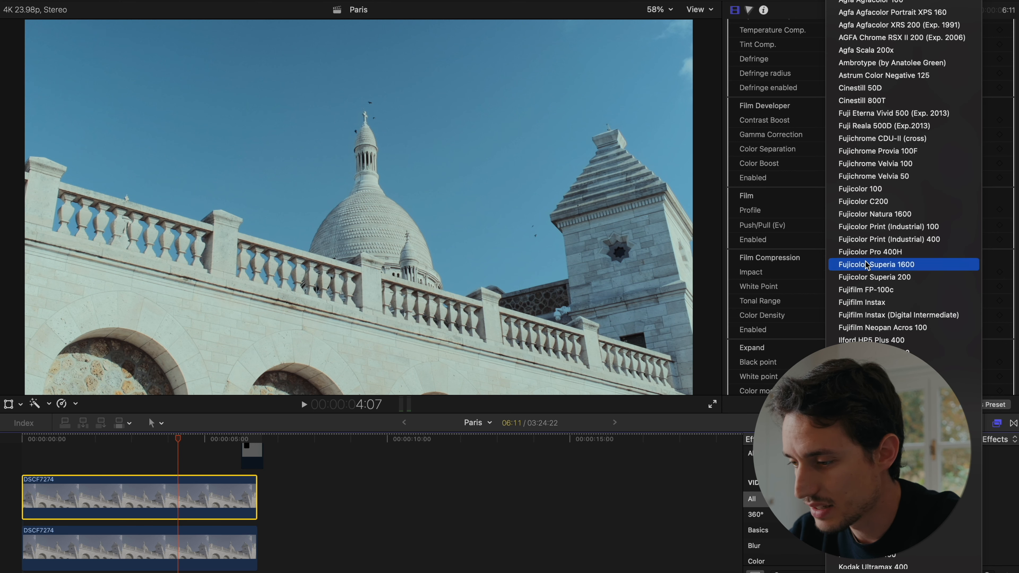
scroll(866, 263, "down", 8)
scroll(866, 263, "up", 6)
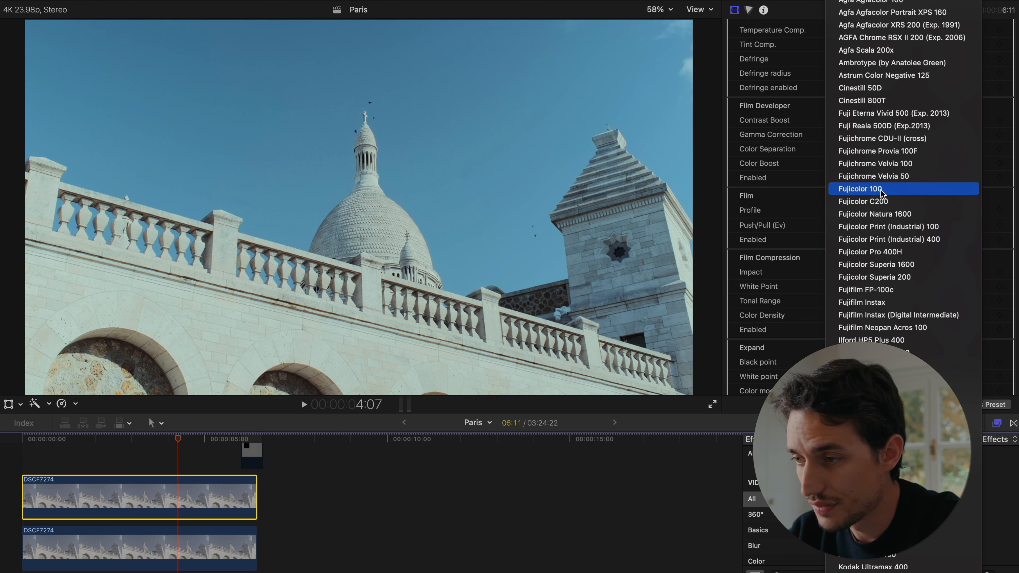
scroll(882, 192, "down", 5)
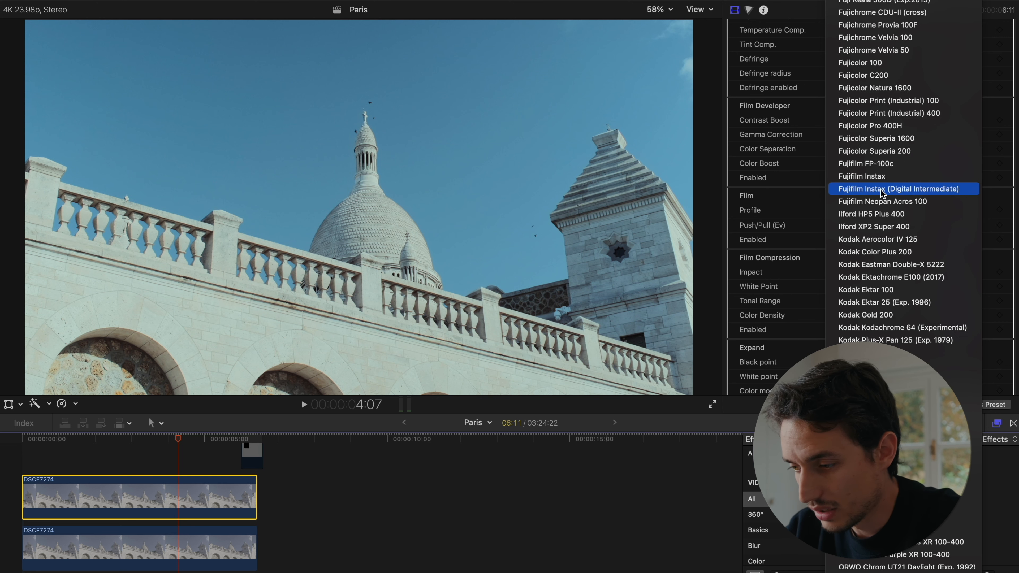
scroll(883, 194, "up", 2)
scroll(882, 192, "up", 3)
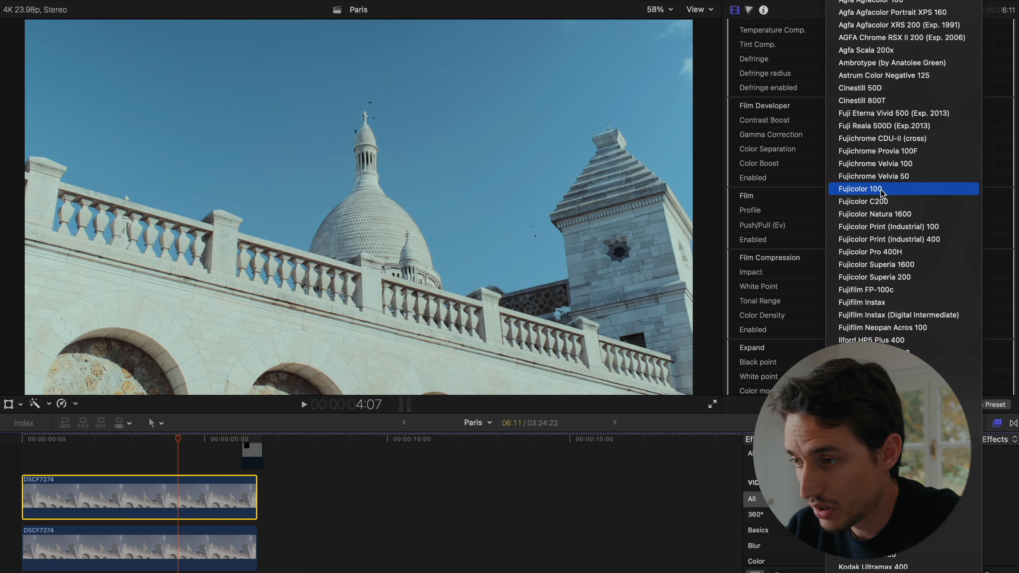
left_click(884, 100)
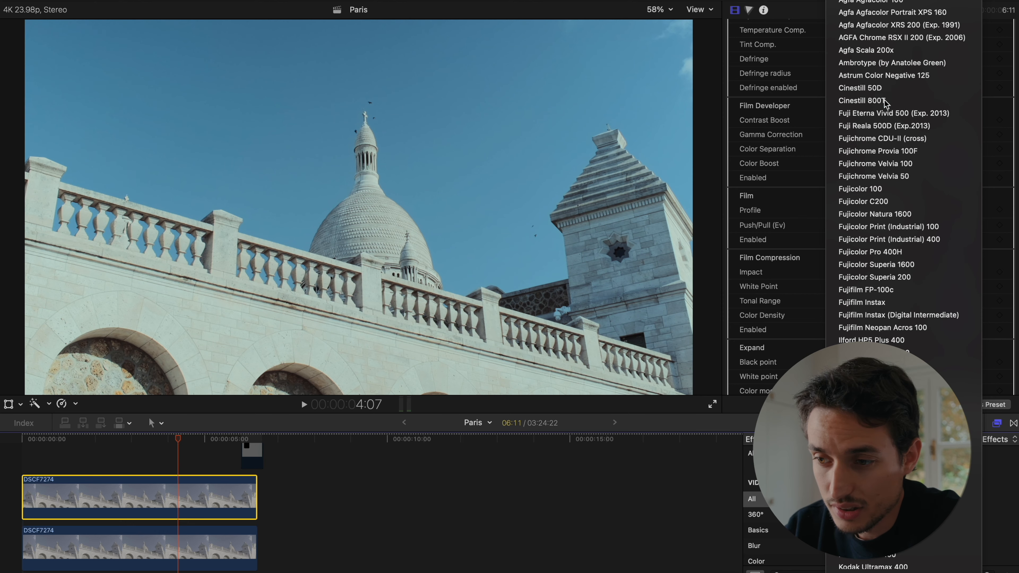
- Compare the image with Film Compression disabled and enabled, and try adjusting its Color Density
scroll(899, 185, "down", 2)
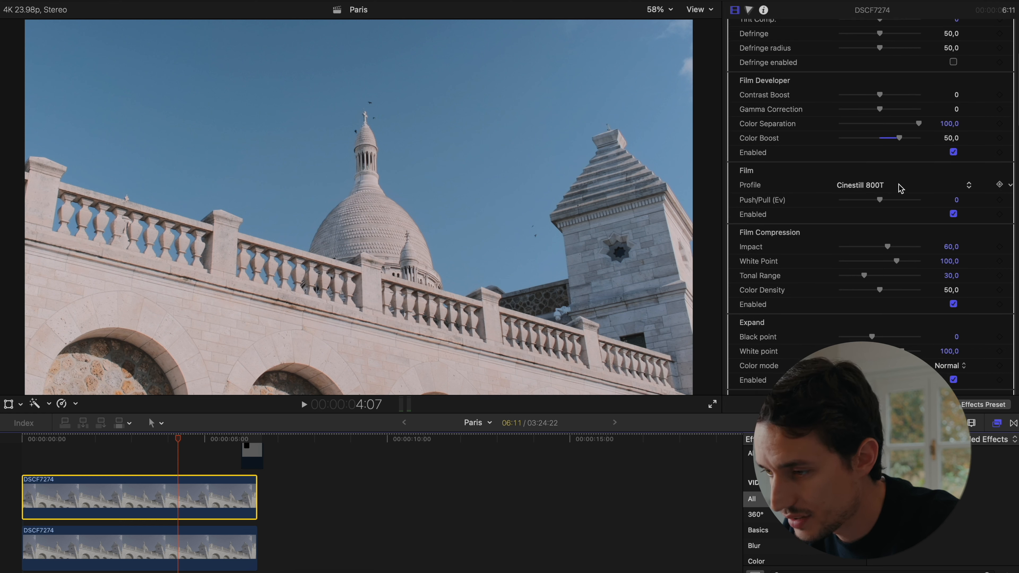
scroll(901, 188, "down", 1)
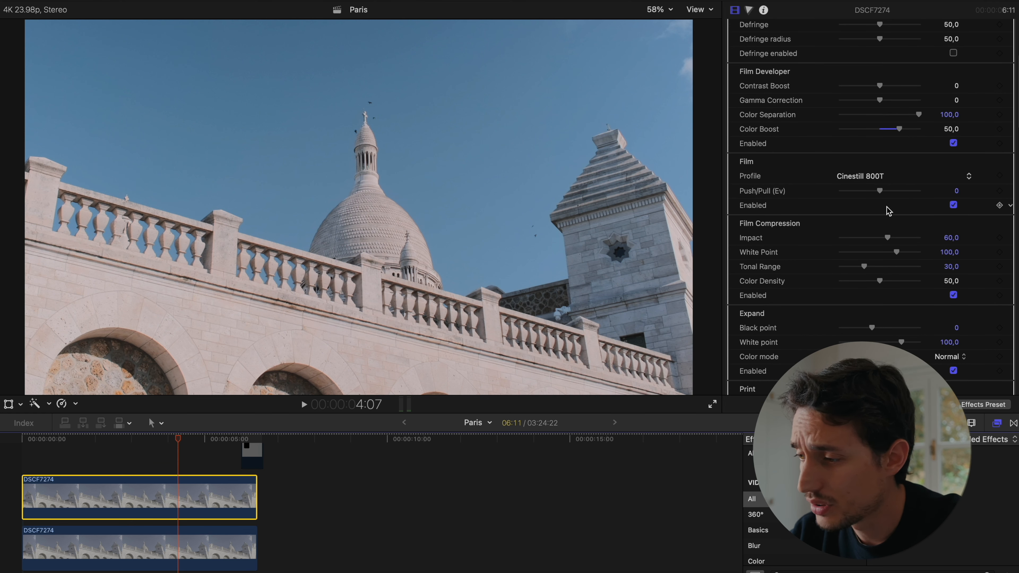
scroll(888, 207, "down", 2)
scroll(886, 209, "down", 2)
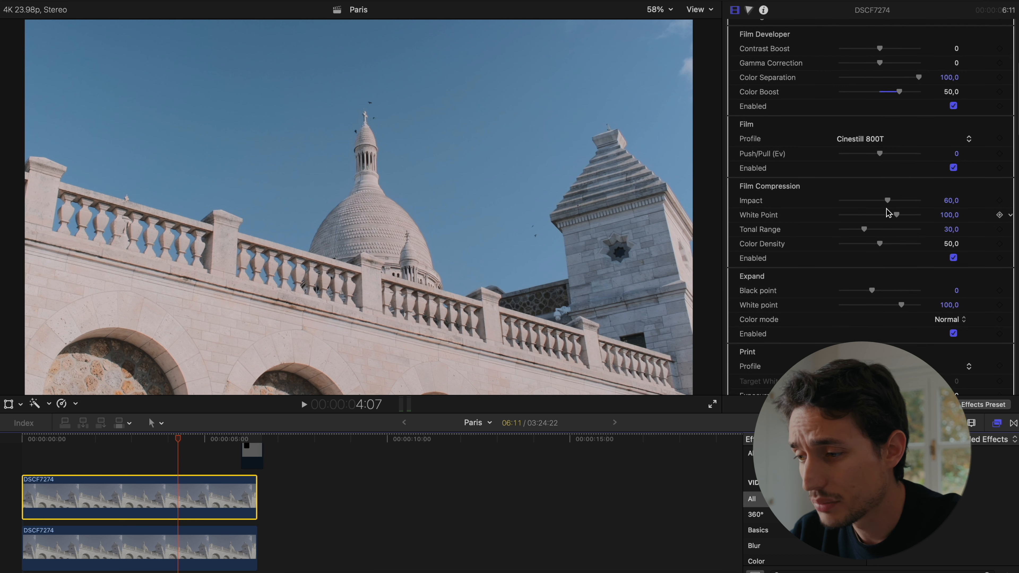
left_click(953, 257)
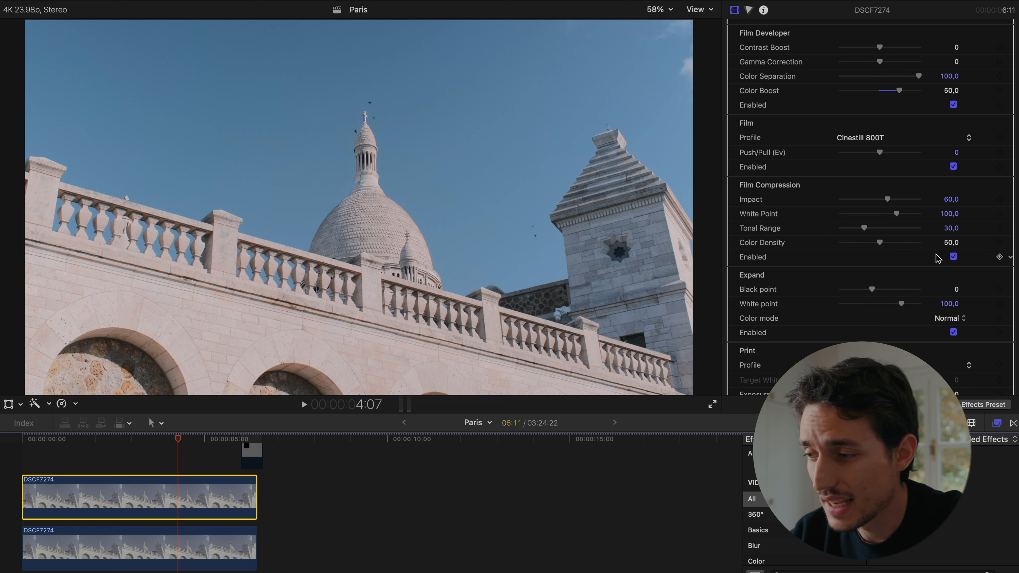
left_click(954, 257)
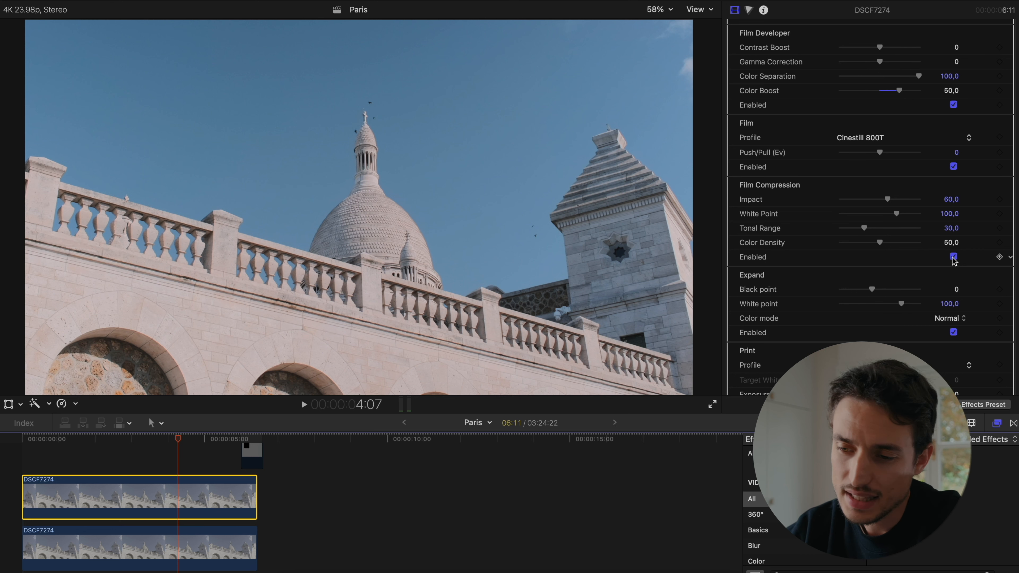
left_click(954, 257)
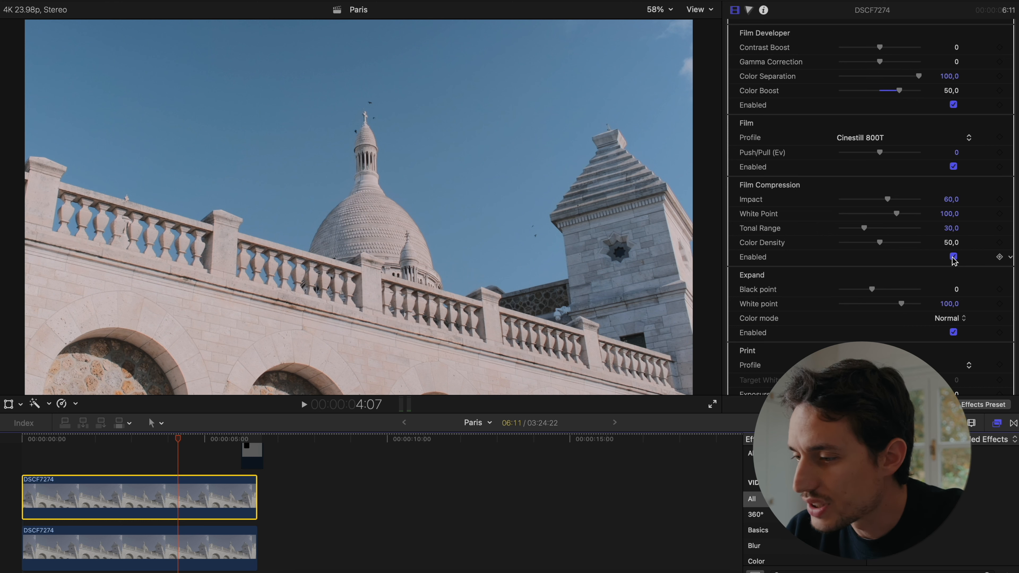
scroll(954, 261, "down", 3)
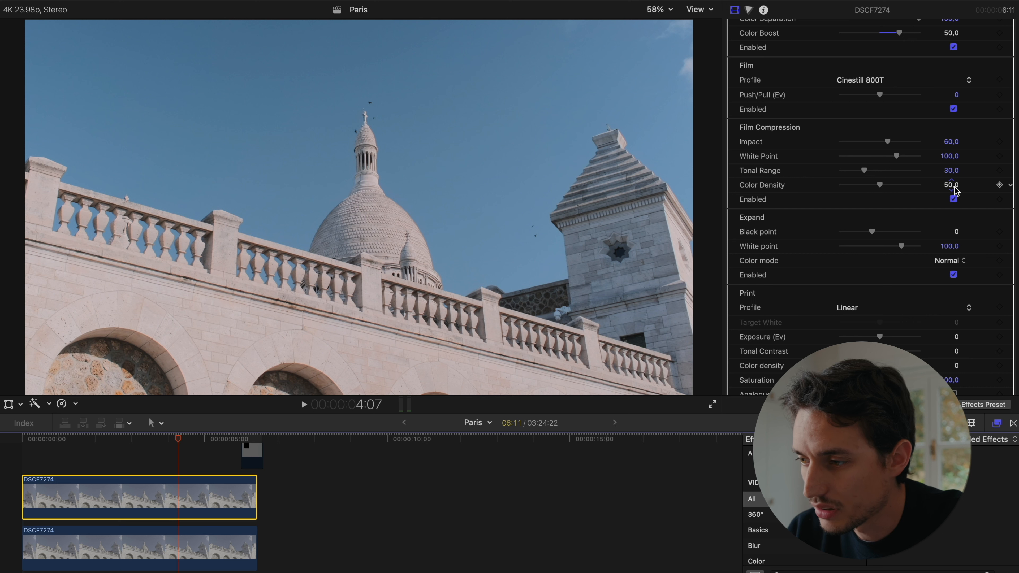
mouse_move(881, 184)
left_mouse_down()
mouse_move(934, 187)
mouse_move(872, 187)
mouse_move(950, 187)
mouse_move(873, 190)
mouse_move(922, 187)
mouse_move(885, 190)
left_mouse_up()
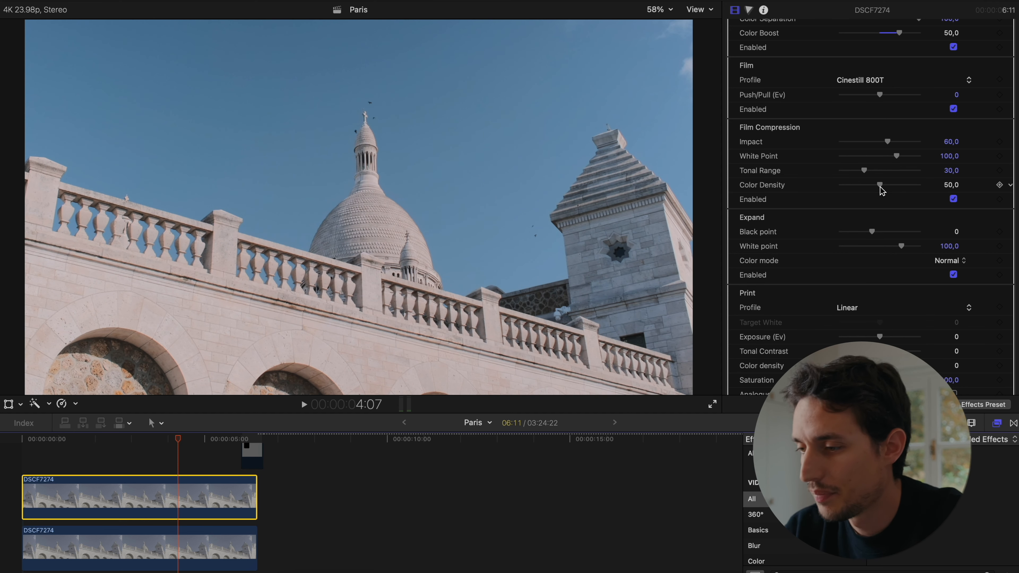
- Try the Cineon Film Log, Fujifilm 3513, Kodak 2383 and Kodak Endura Glossy Paper print profiles, returning to Kodak 2383 Print Film
scroll(882, 191, "down", 5)
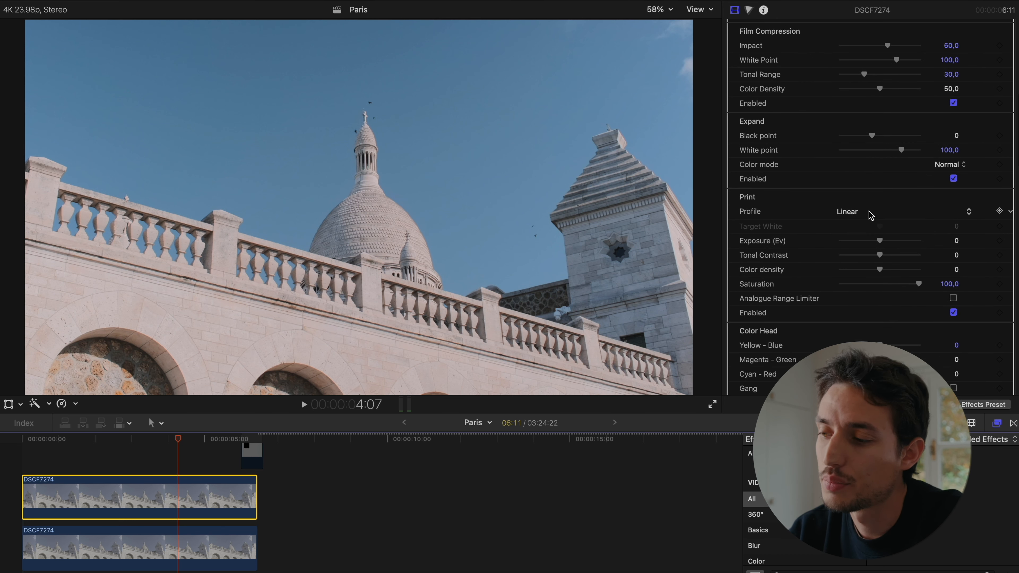
left_click(860, 214)
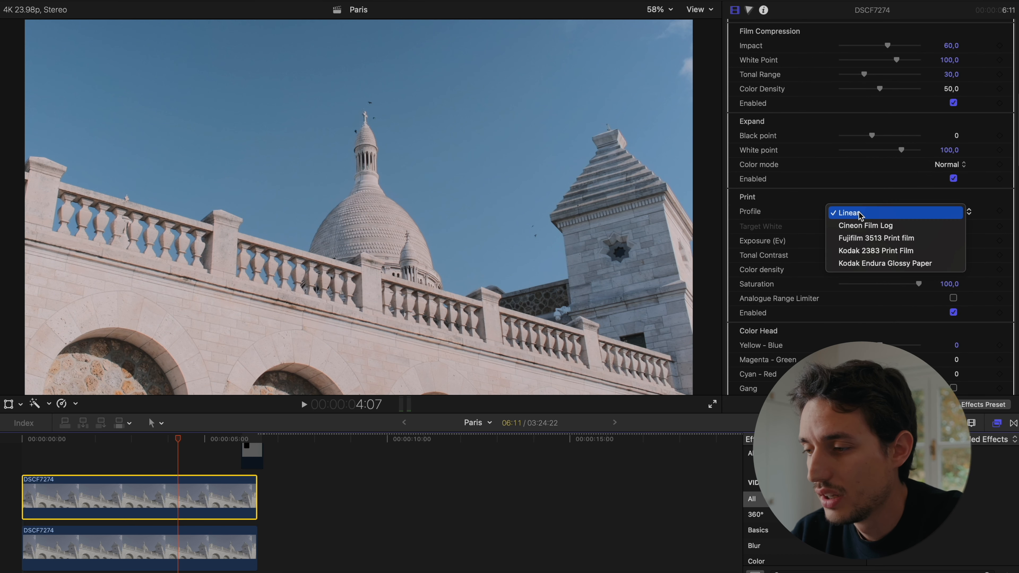
left_click(876, 228)
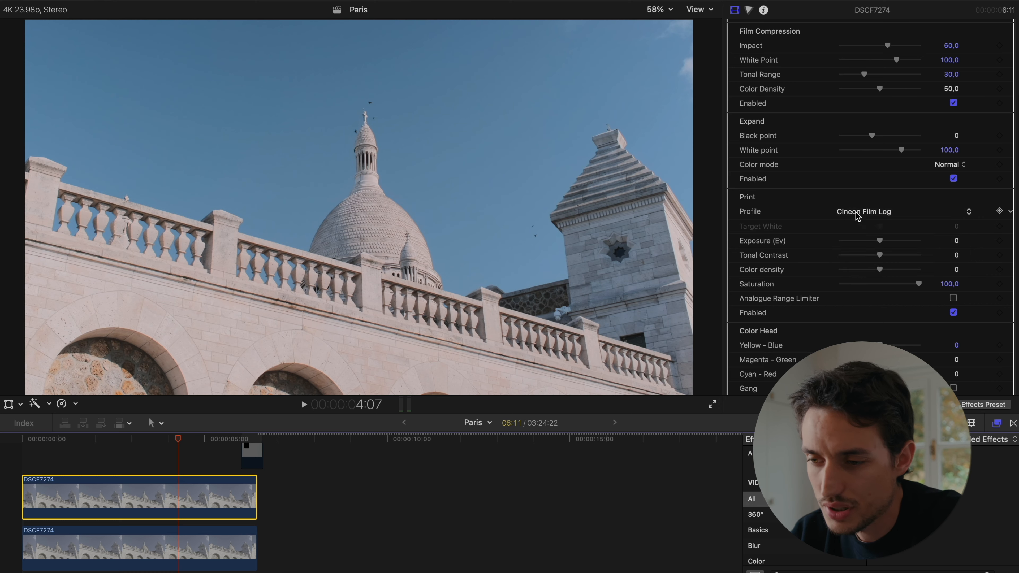
left_click(859, 213)
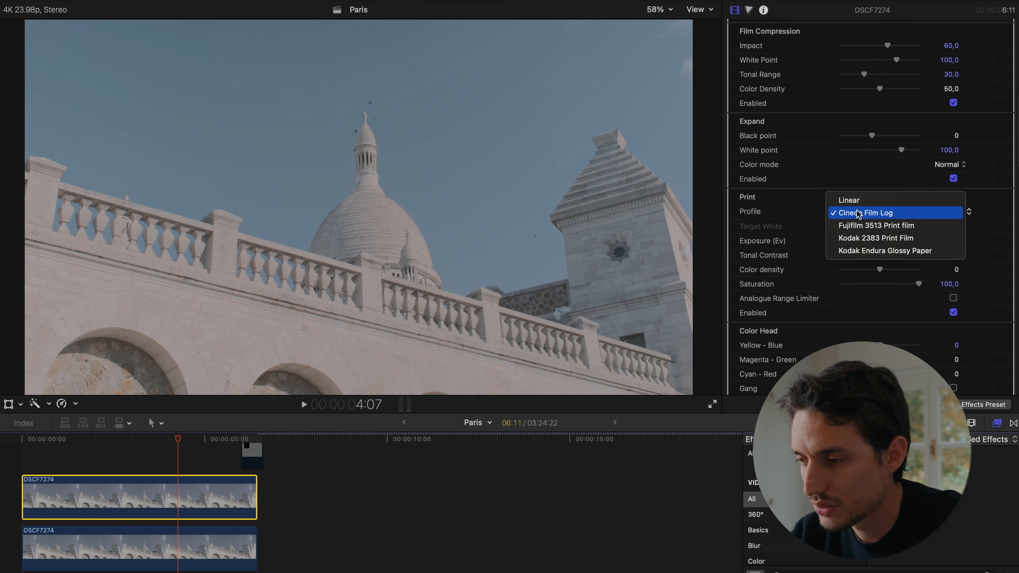
left_click(863, 227)
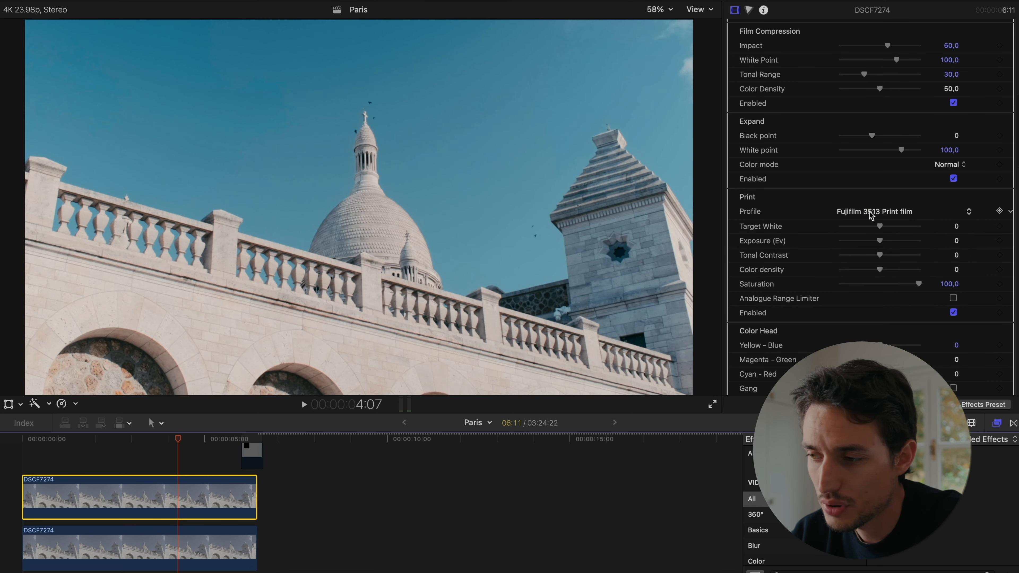
left_click(871, 215)
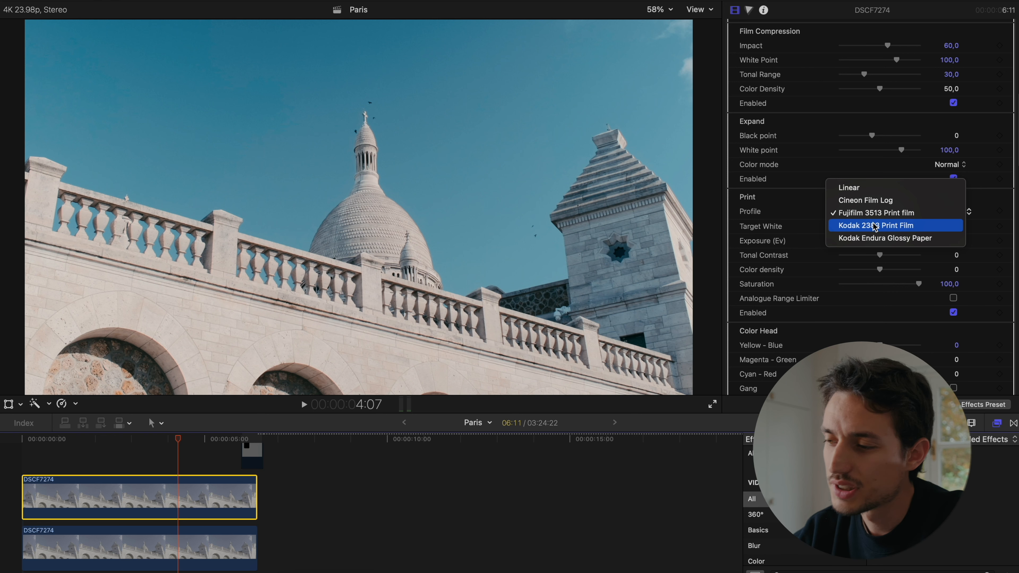
left_click(885, 227)
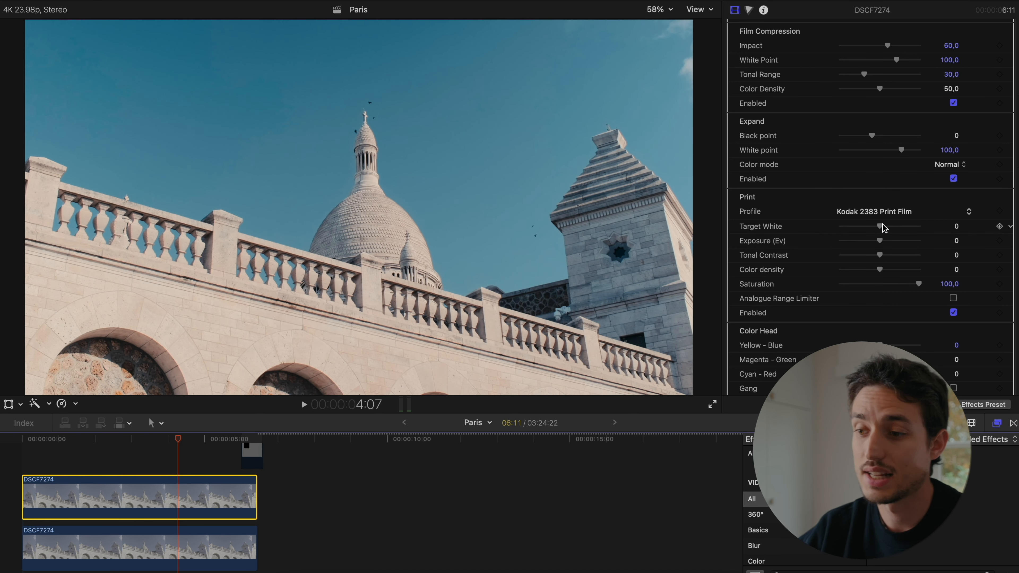
left_click(891, 212)
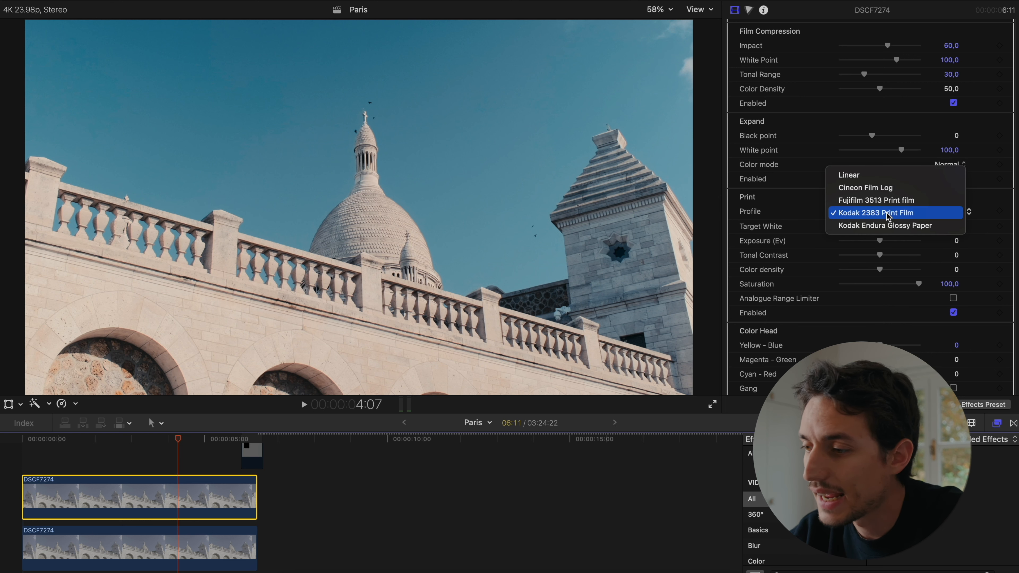
left_click(890, 227)
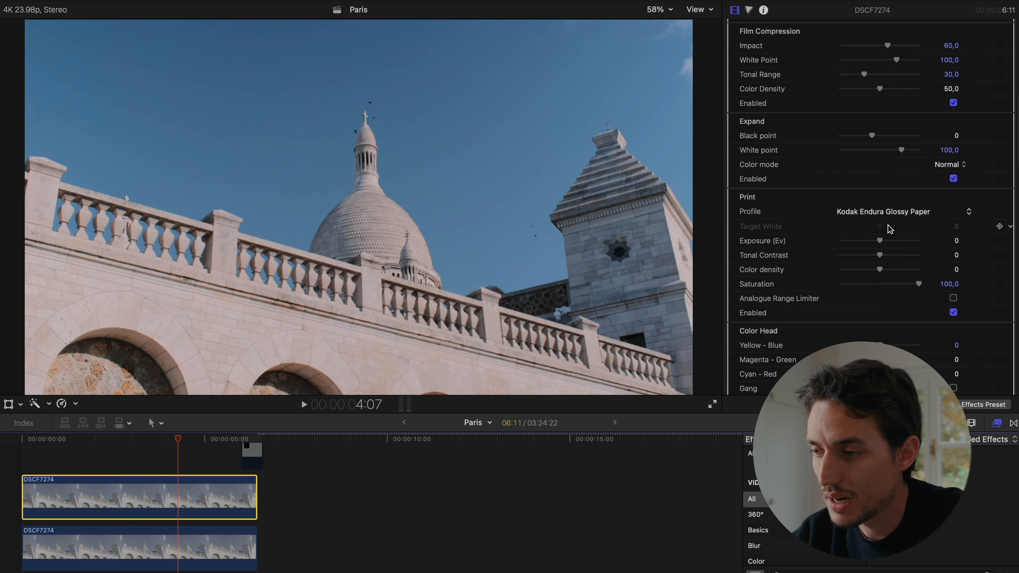
left_click(897, 214)
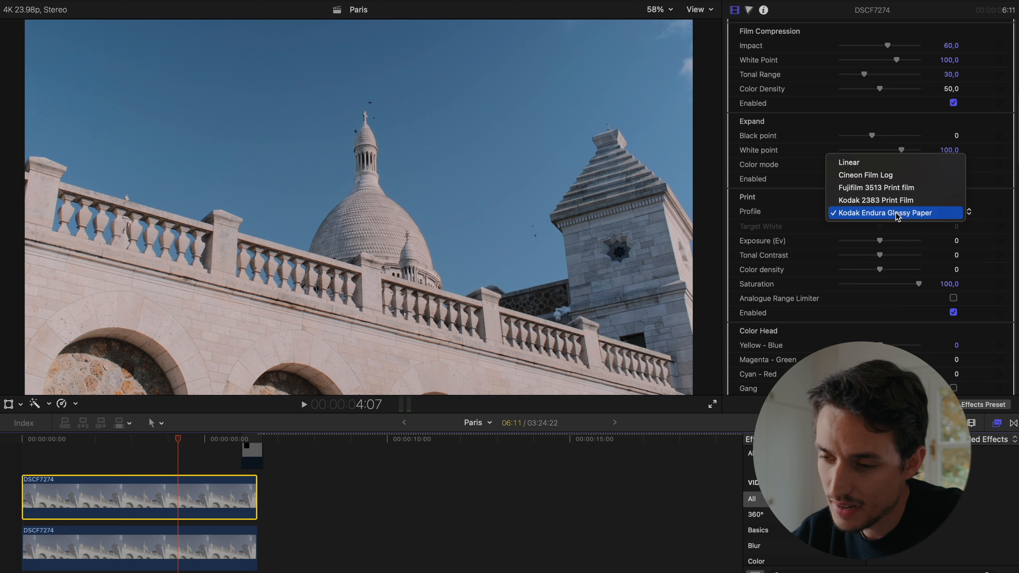
left_click(891, 200)
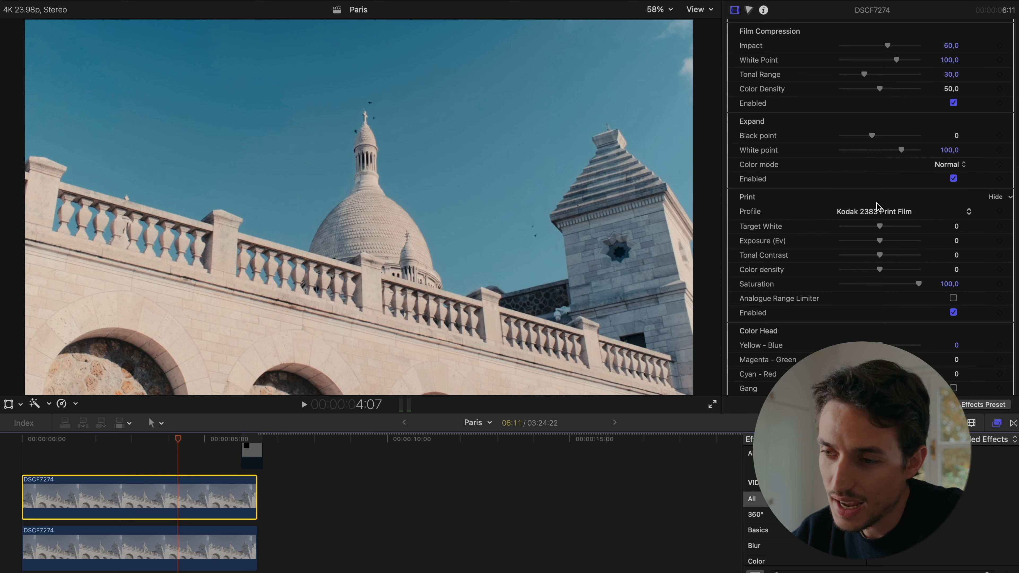
- Compare the graded upper DSCF7274 clip with the clip beneath it in the timeline
scroll(890, 215, "down", 2)
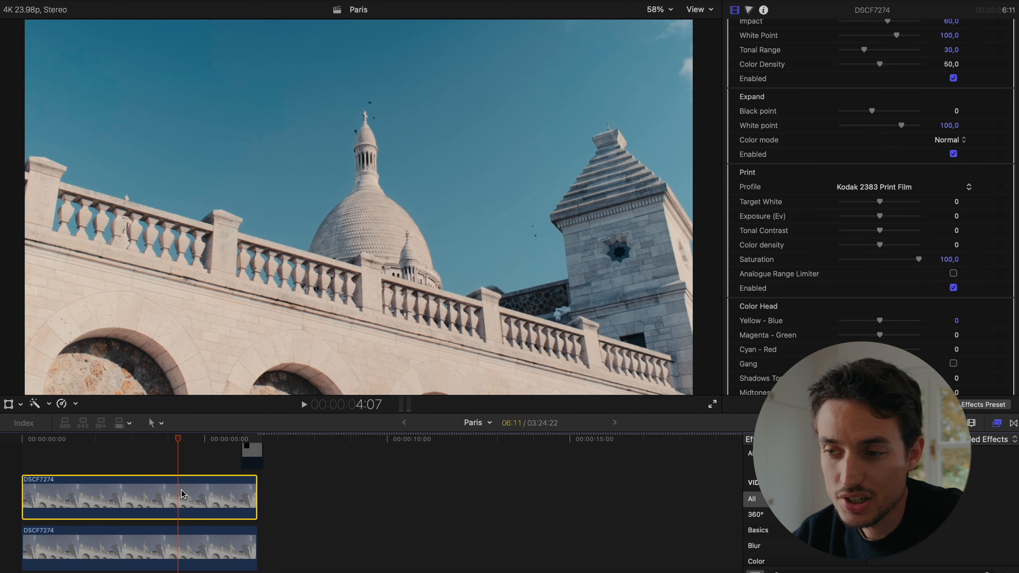
left_click(182, 467)
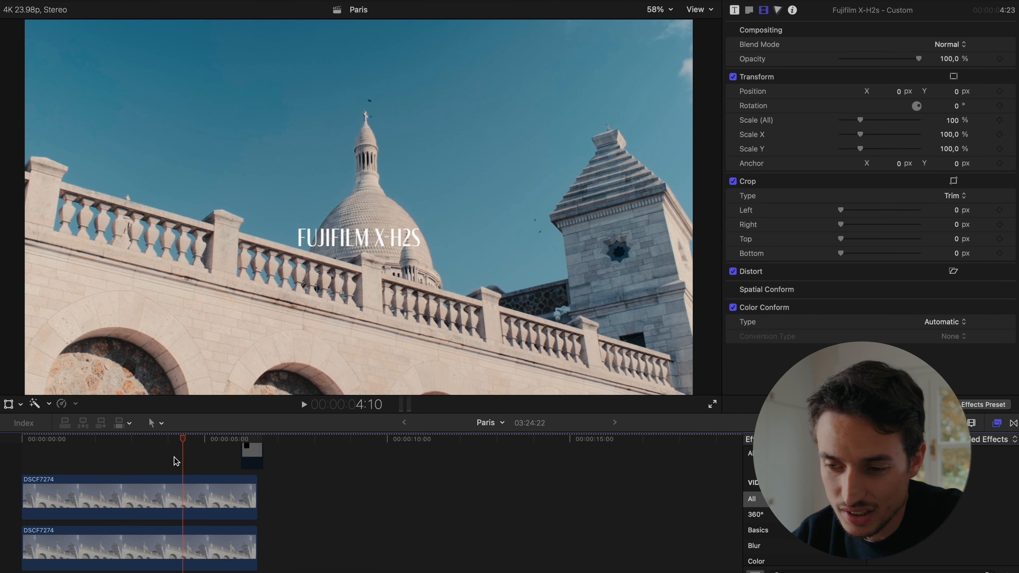
scroll(173, 458, "right", 1)
left_click(175, 507)
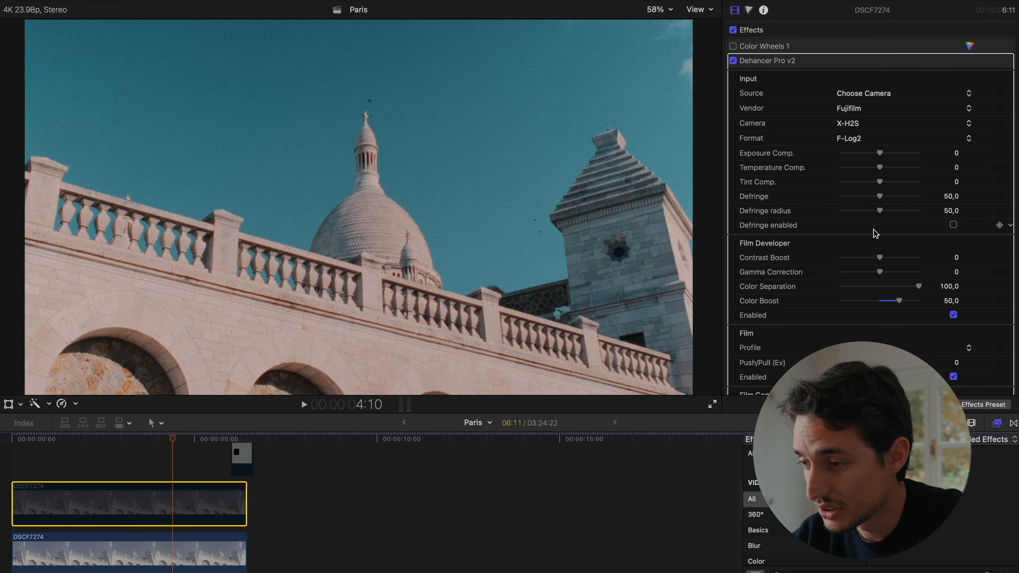
- Set the print profile to Kodak Endura Glossy Paper and toggle the upper clip's visibility to compare it with the lower clip
scroll(876, 234, "down", 10)
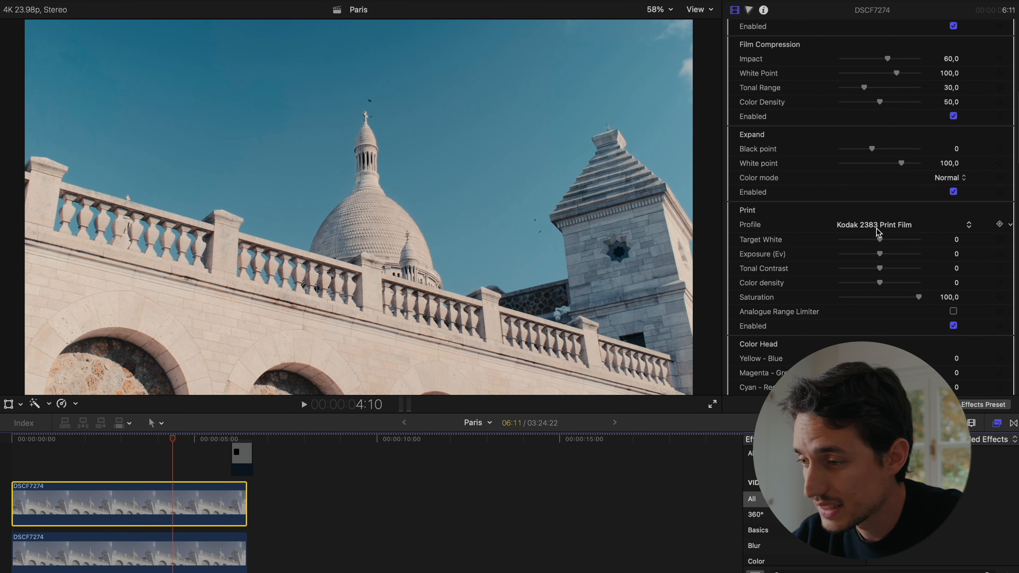
left_click(877, 232)
left_click(879, 236)
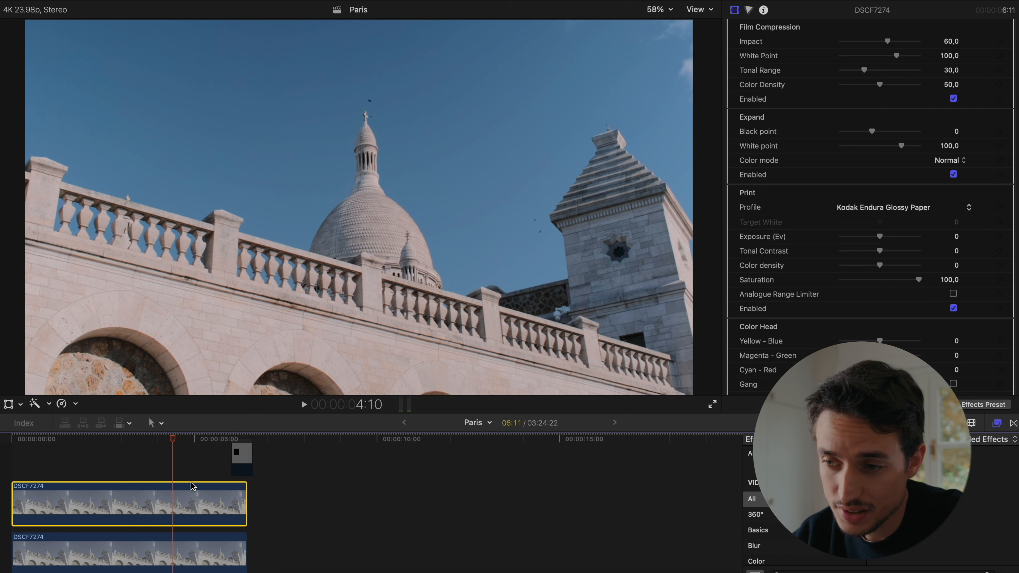
key("v")
key("v")
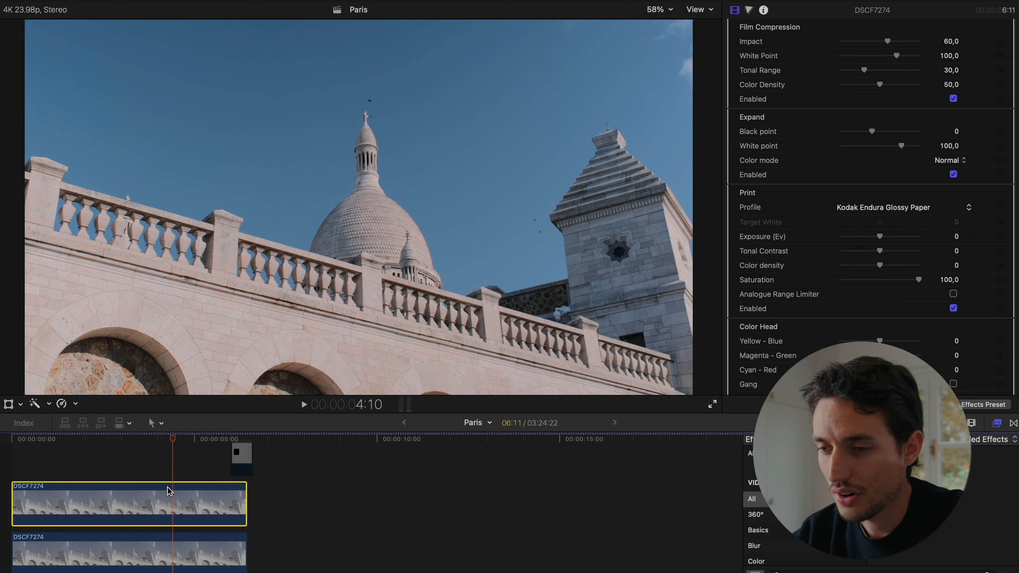
- Enable the Film Grain section of the Dehancer effect and choose the Custom grain profile
scroll(881, 232, "down", 5)
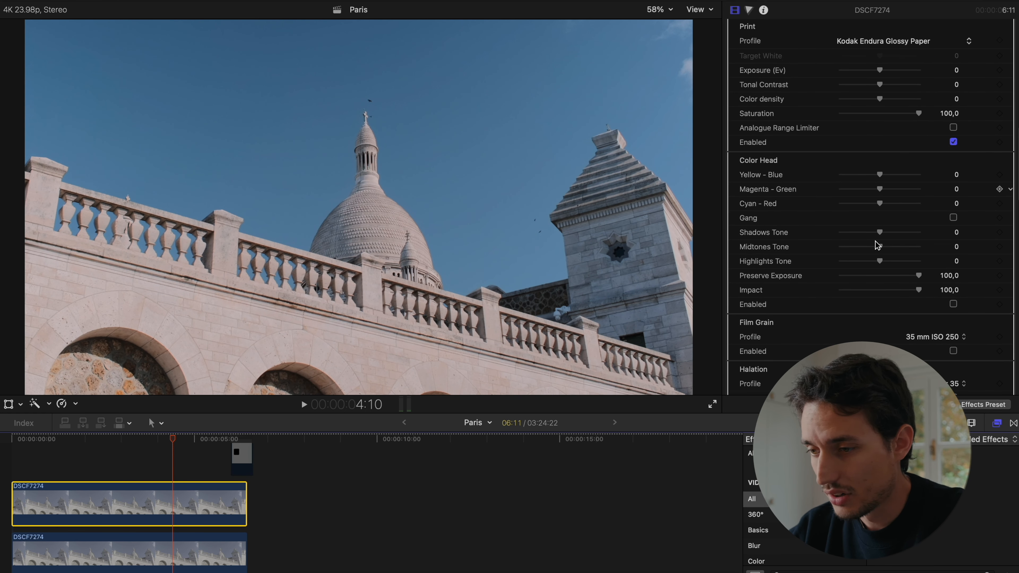
scroll(899, 193, "down", 5)
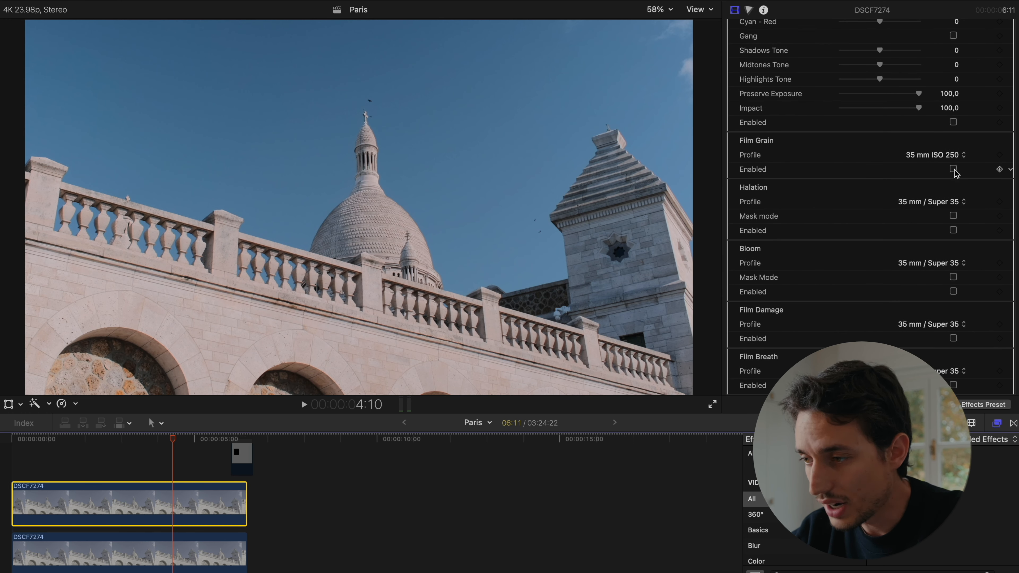
left_click(945, 154)
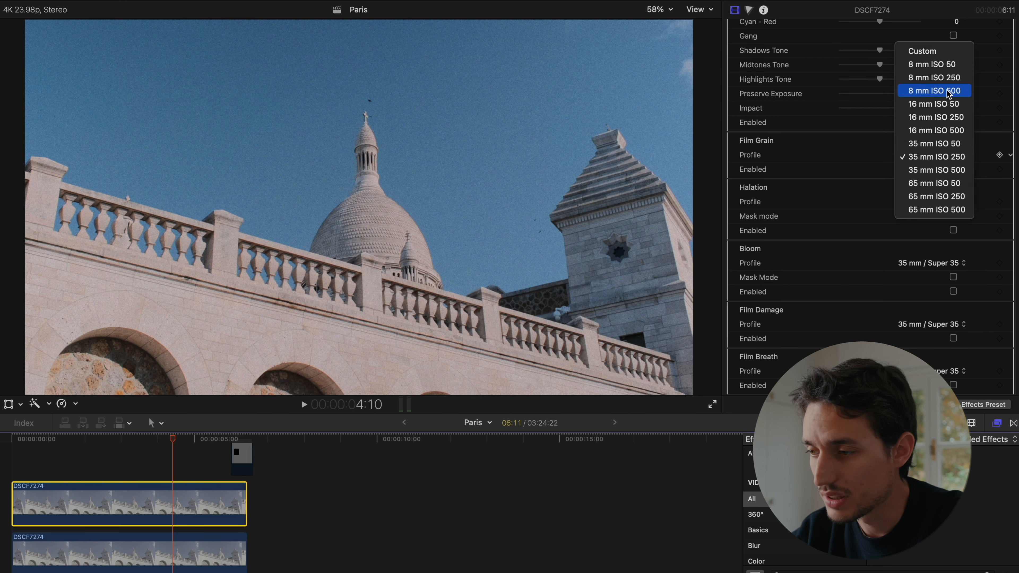
left_click(932, 53)
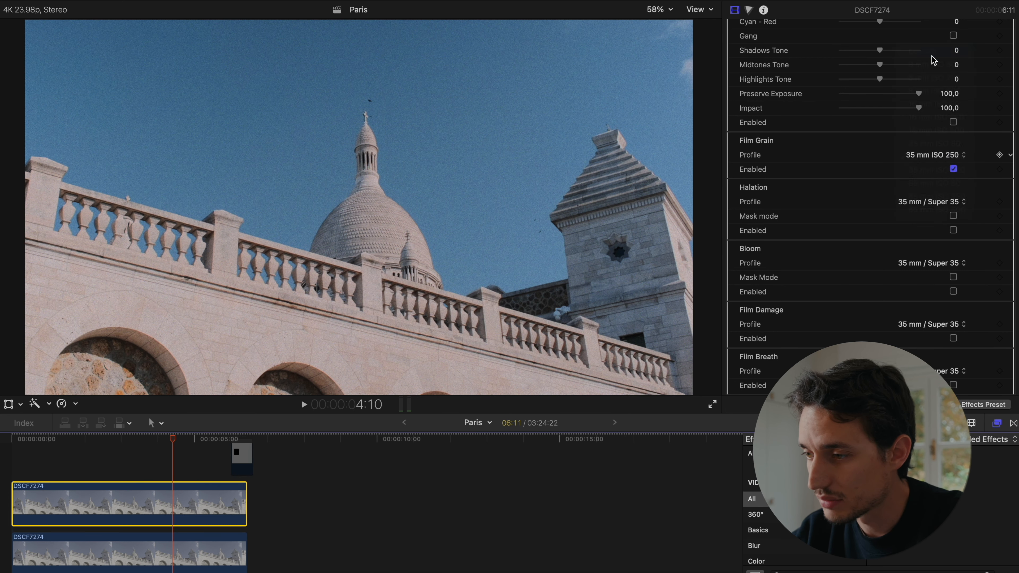
- Set the custom film grain to size 5, amount 30, film resolution 80 and chroma 70
left_click_drag(857, 171, 849, 172)
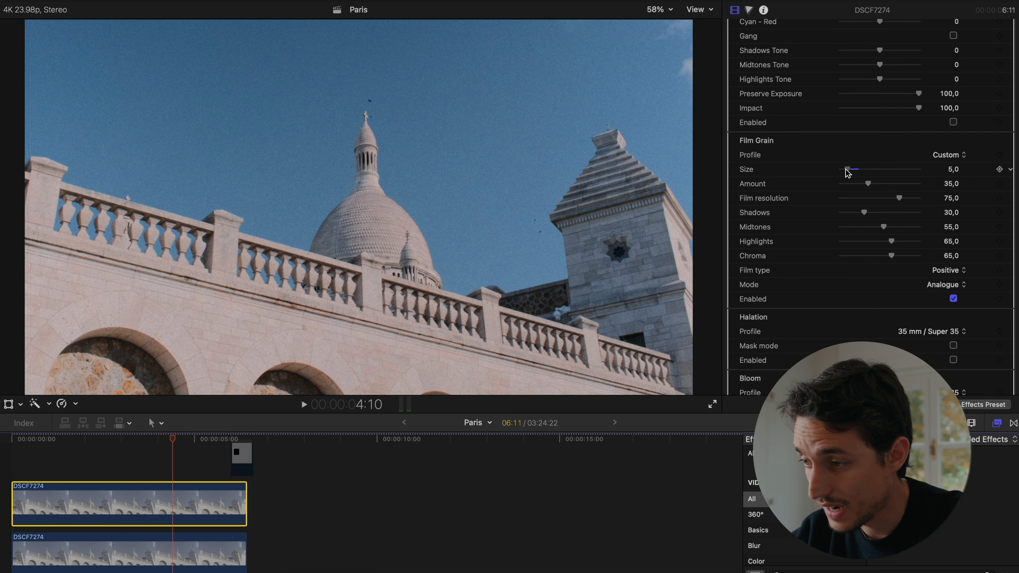
left_click(948, 183)
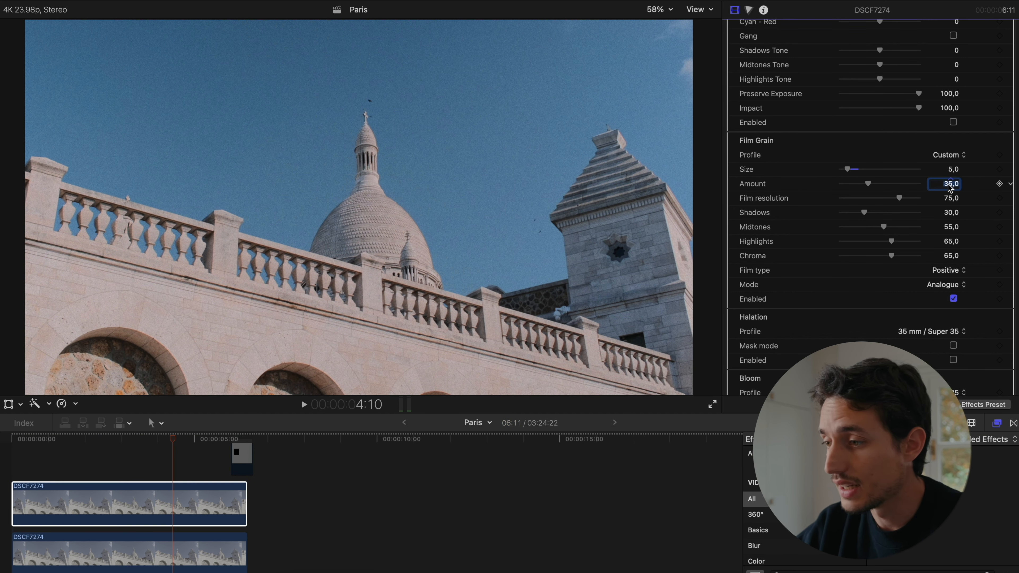
type("30")
key("Return")
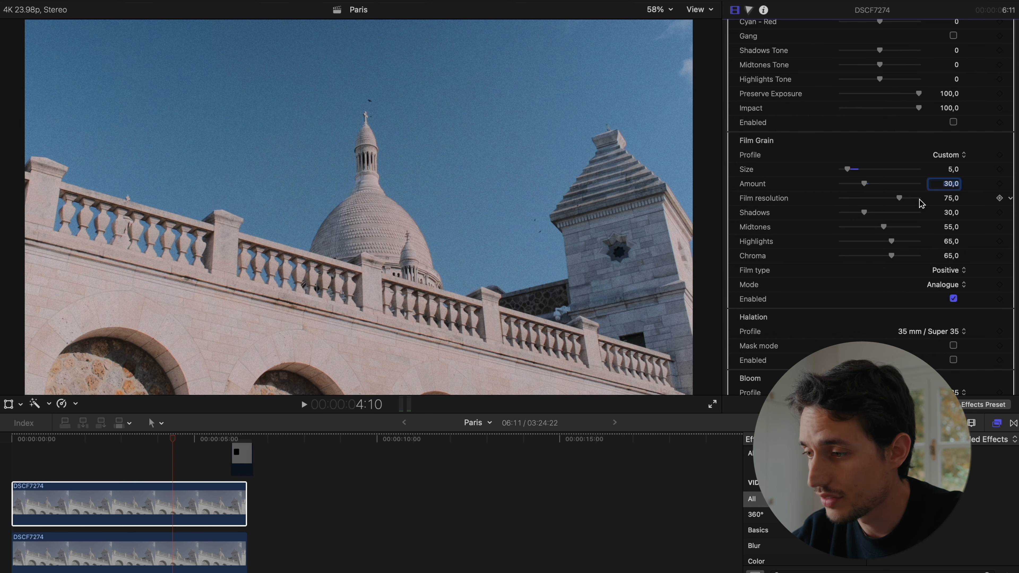
left_click_drag(899, 199, 905, 201)
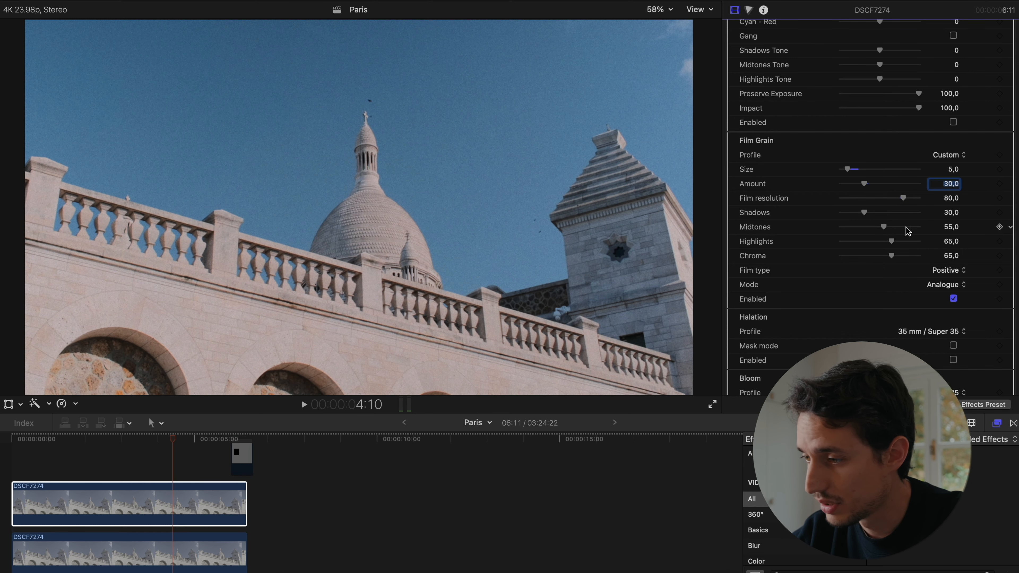
scroll(908, 229, "down", 2)
left_click_drag(893, 228, 899, 227)
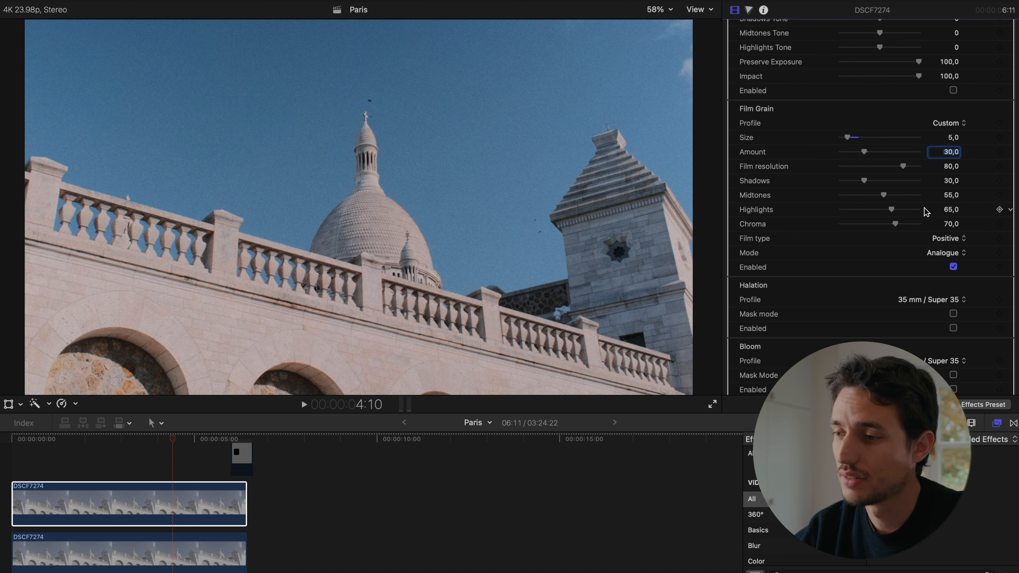
- Enable Halation with the 35 mm / Super 35 profile and try Bloom, switching it back off
scroll(926, 211, "down", 1)
scroll(926, 211, "down", 3)
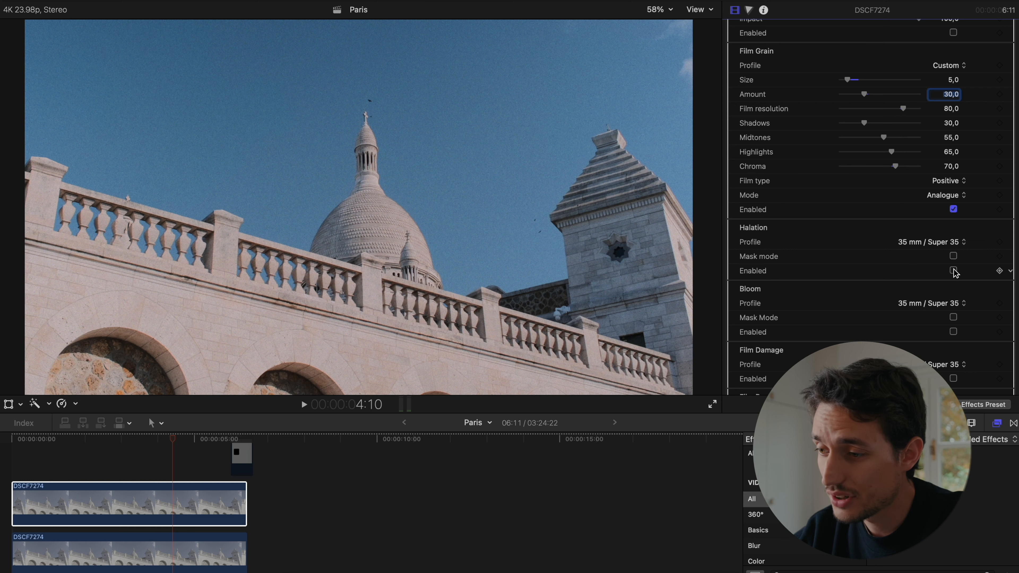
scroll(955, 273, "down", 2)
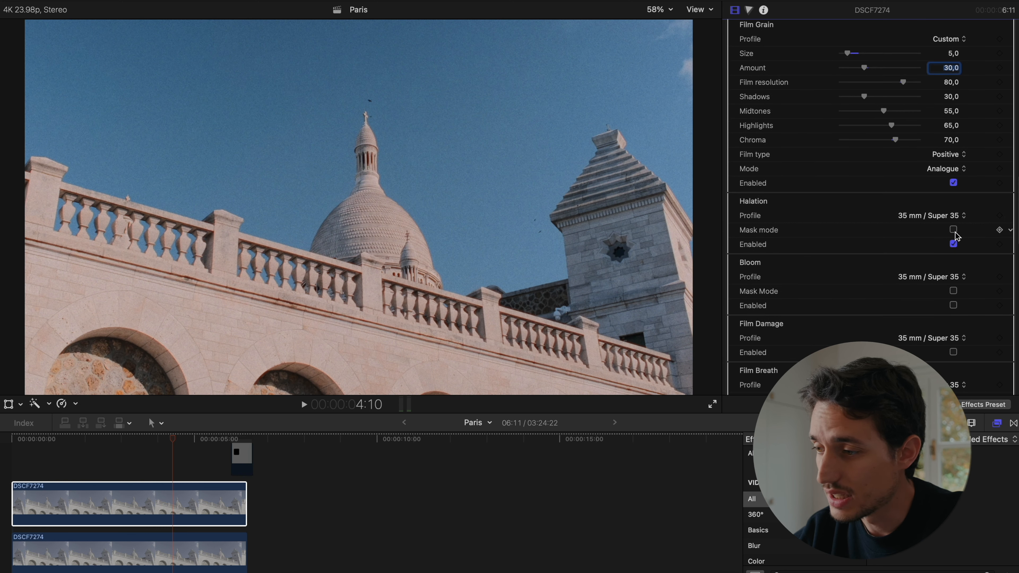
left_click(944, 217)
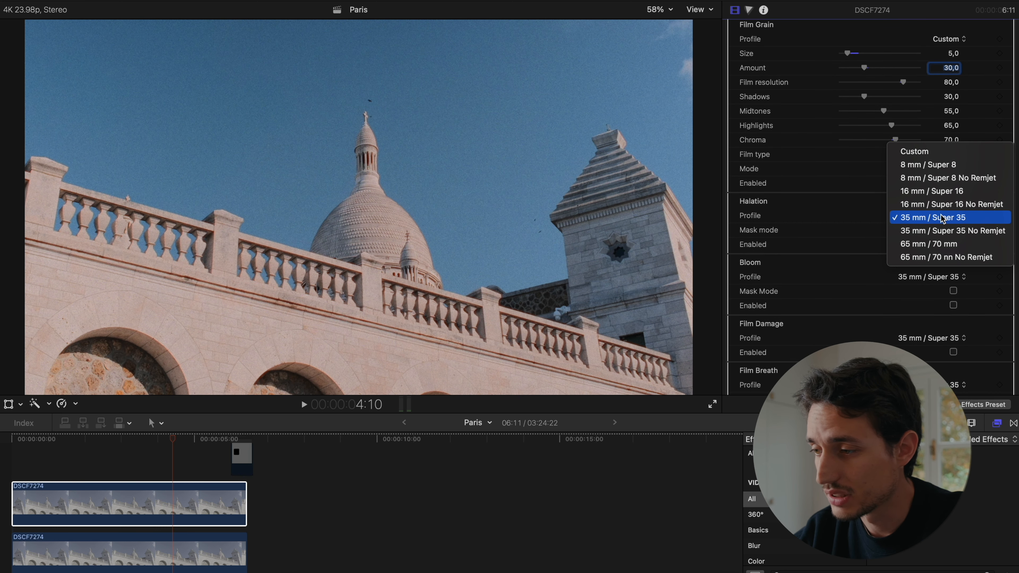
left_click(944, 217)
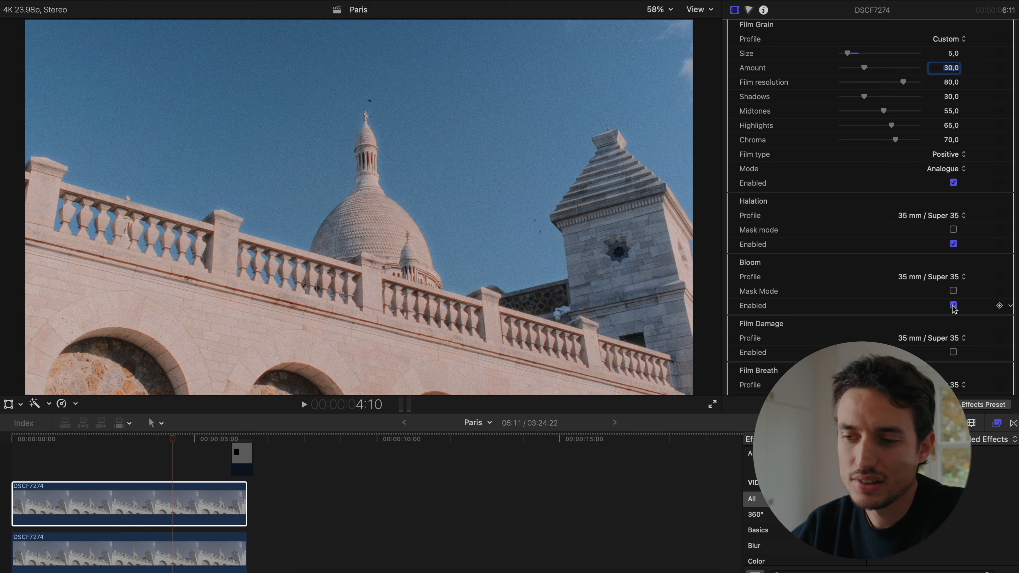
left_click(954, 305)
scroll(953, 306, "down", 10)
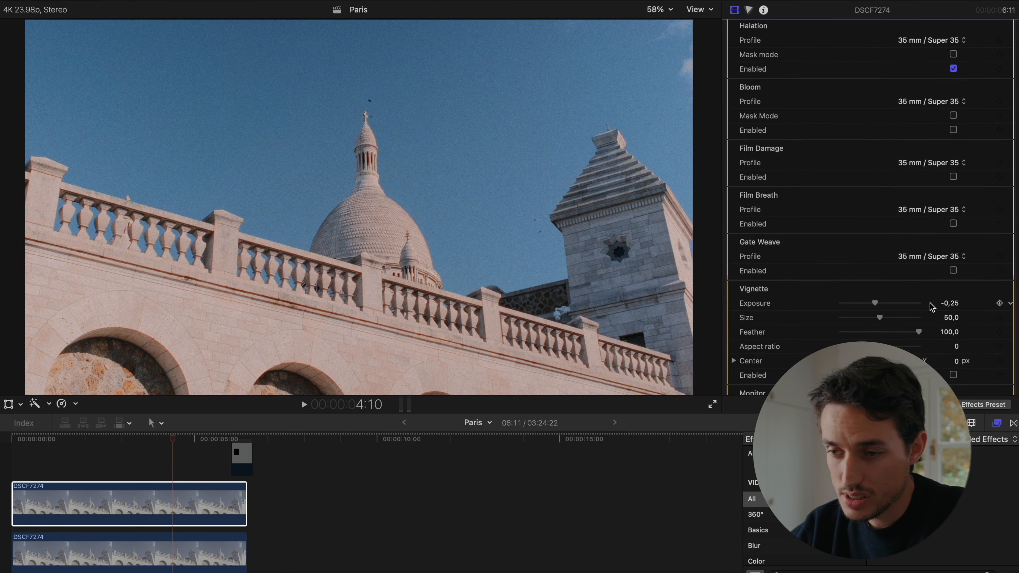
- Toggle the upper DSCF7274 clip's visibility to compare the grade with grain and halation against the clip beneath it
scroll(930, 303, "up", 15)
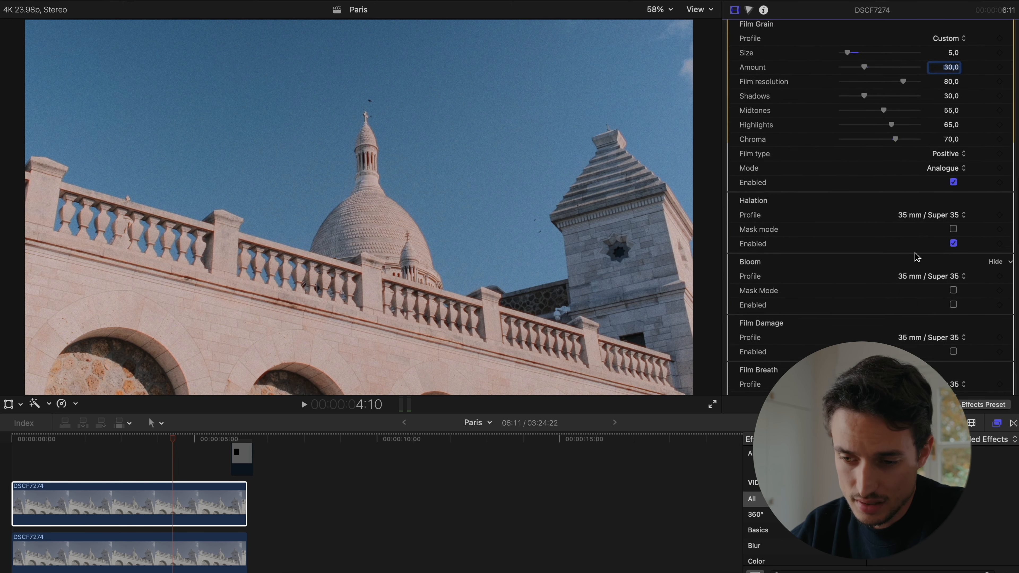
left_click(173, 493)
key("v")
key("v")
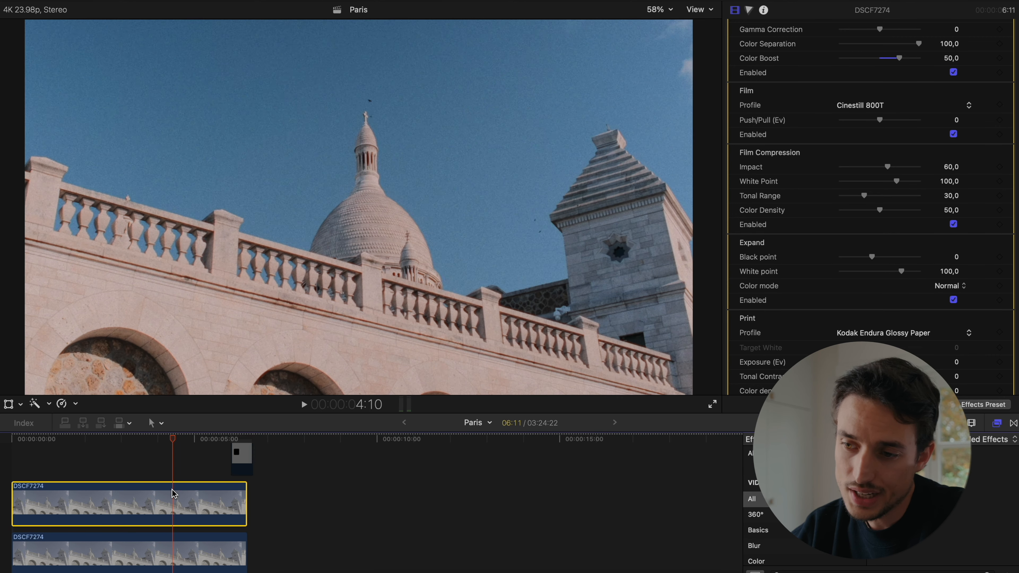
key("v")
key("v")
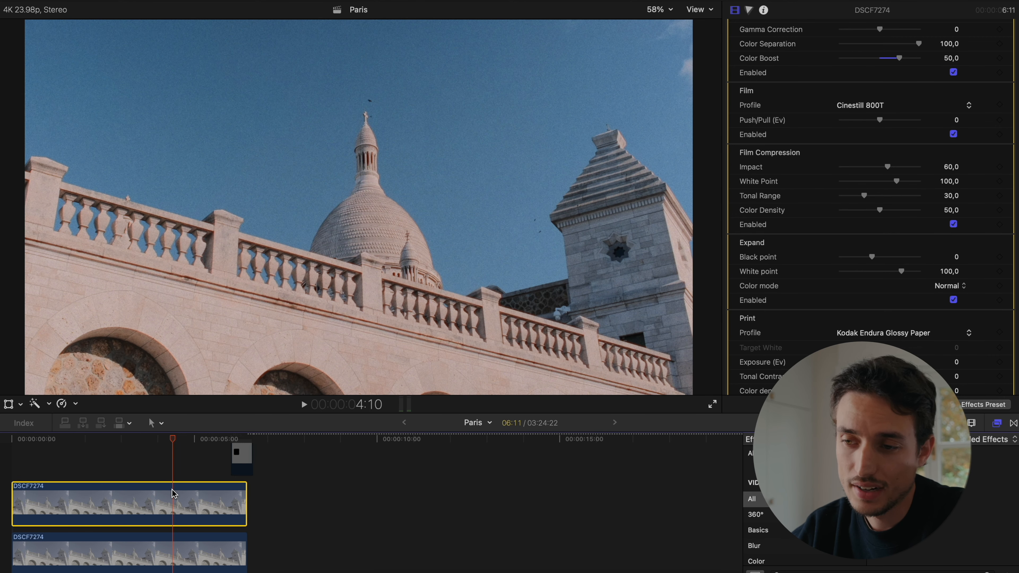
- Review all Dehancer Pro v2 settings on the upper clip, from the camera input through film, print, grain and halation to the output options
scroll(899, 103, "up", 10)
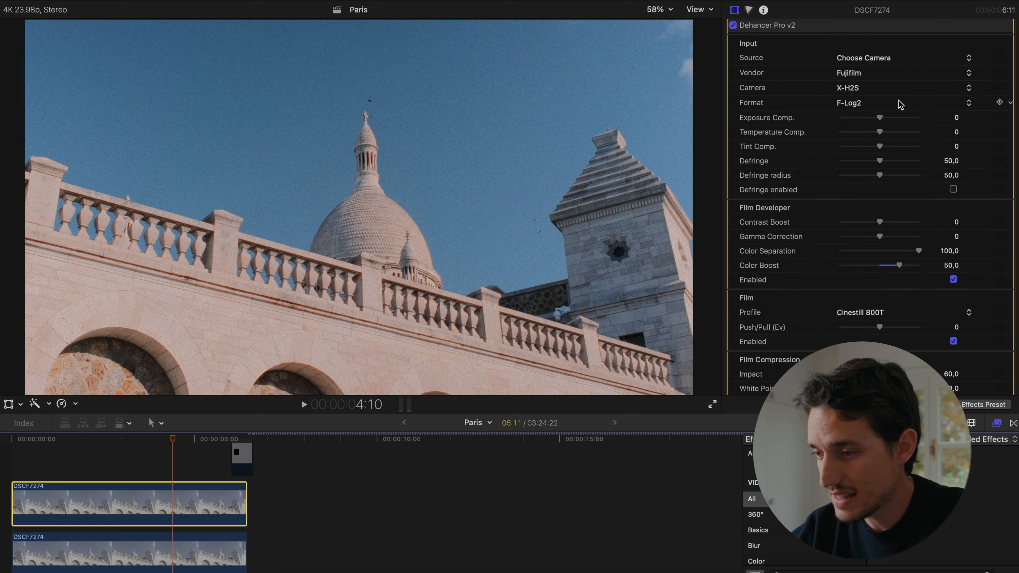
scroll(901, 106, "down", 20)
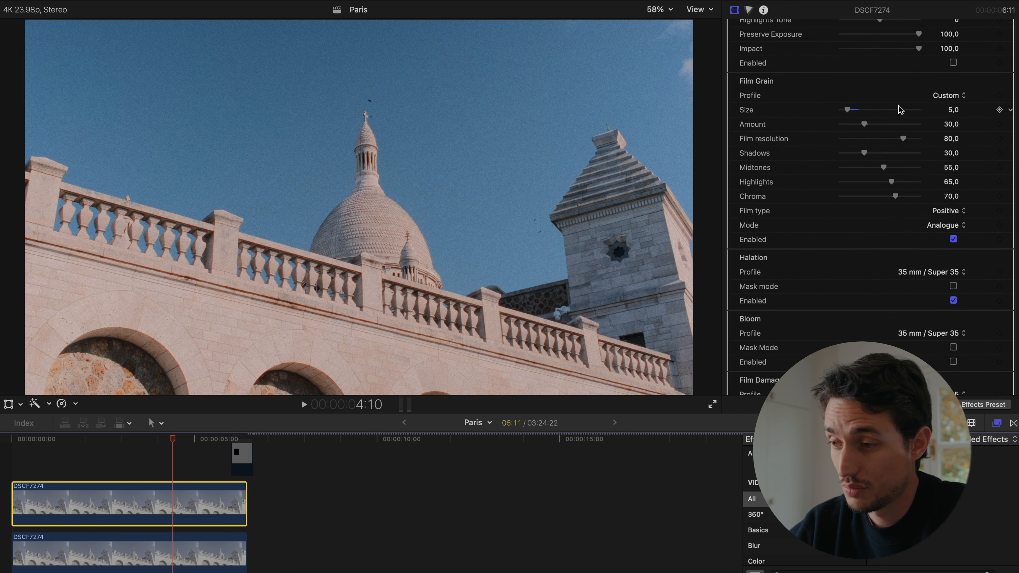
scroll(900, 108, "down", 15)
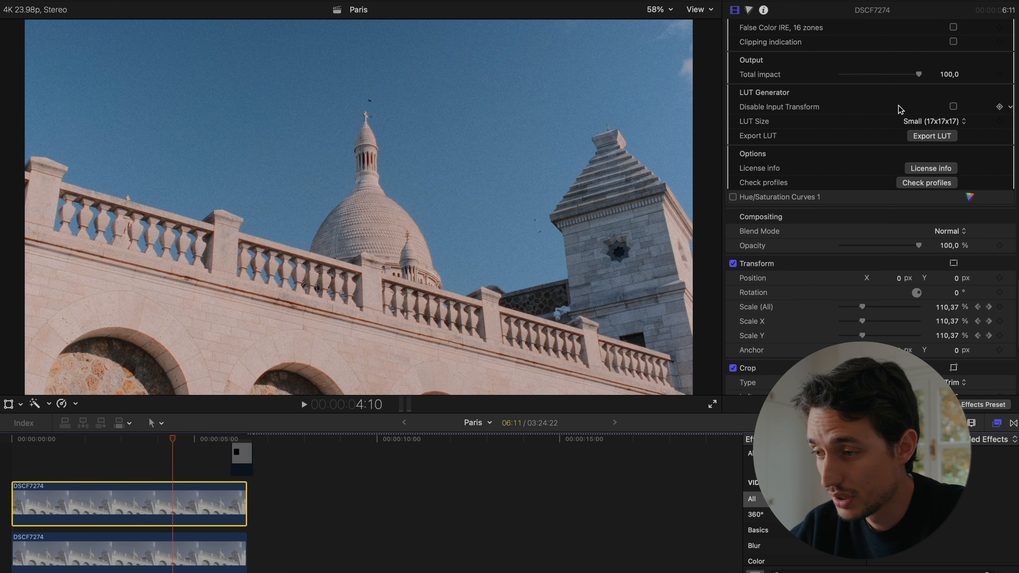
scroll(900, 109, "up", 12)
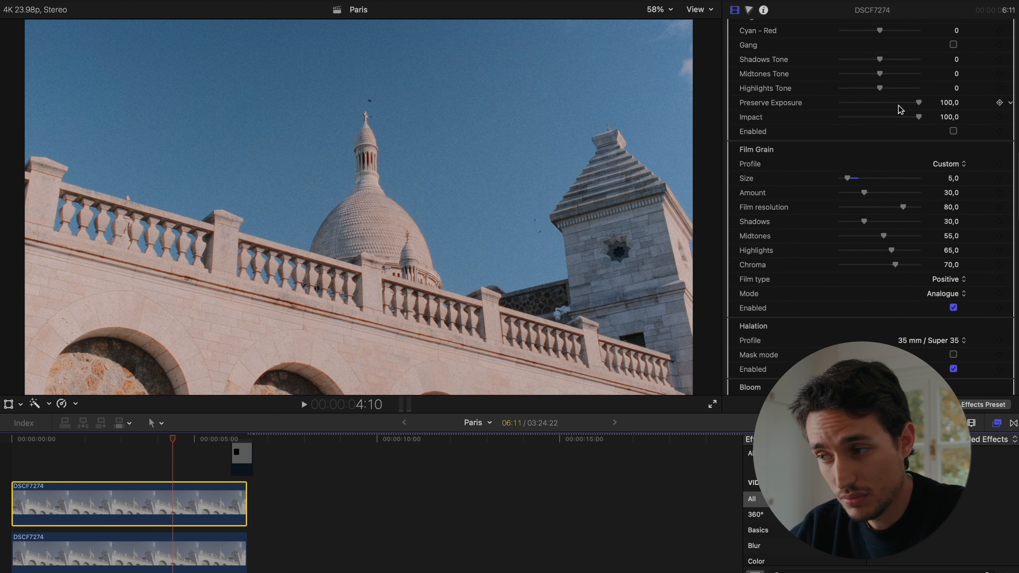
scroll(900, 109, "up", 12)
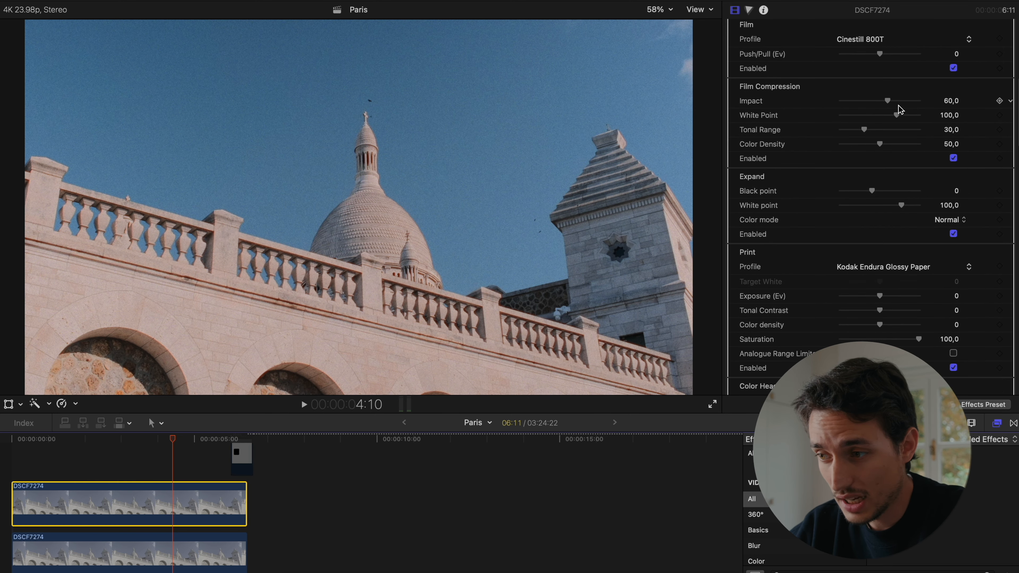
scroll(901, 109, "up", 3)
scroll(900, 106, "up", 3)
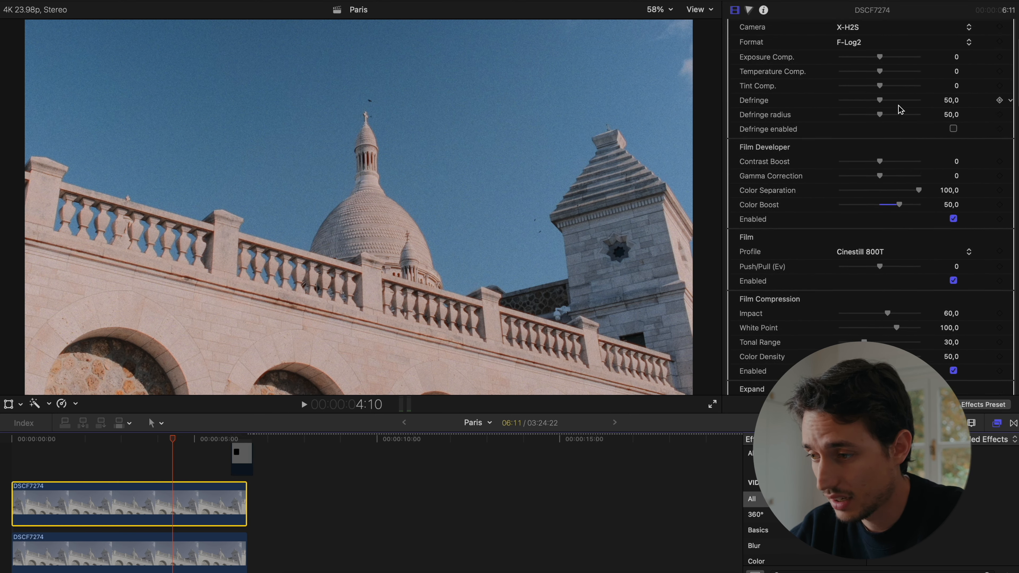
scroll(899, 105, "down", 14)
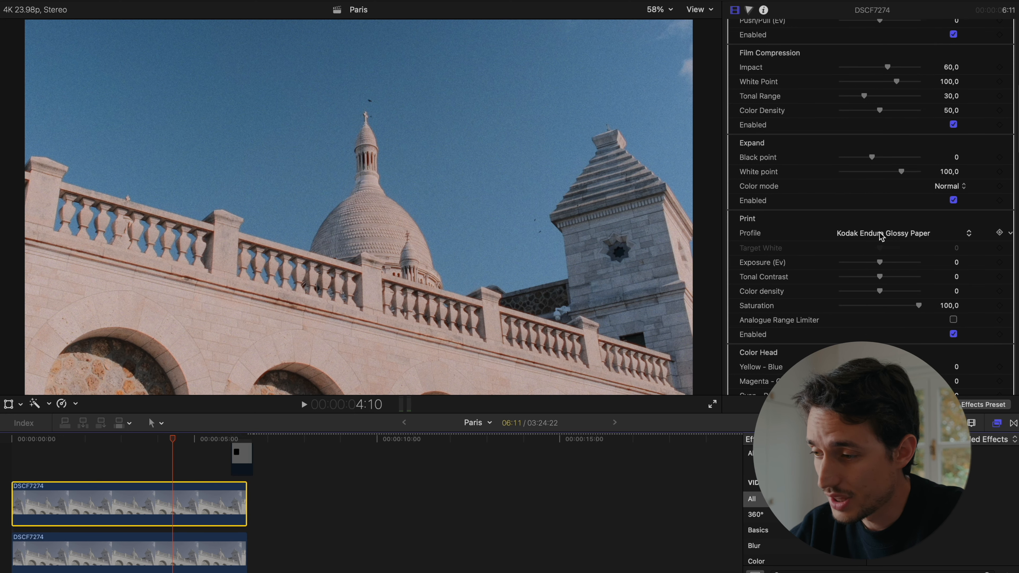
scroll(884, 234, "up", 12)
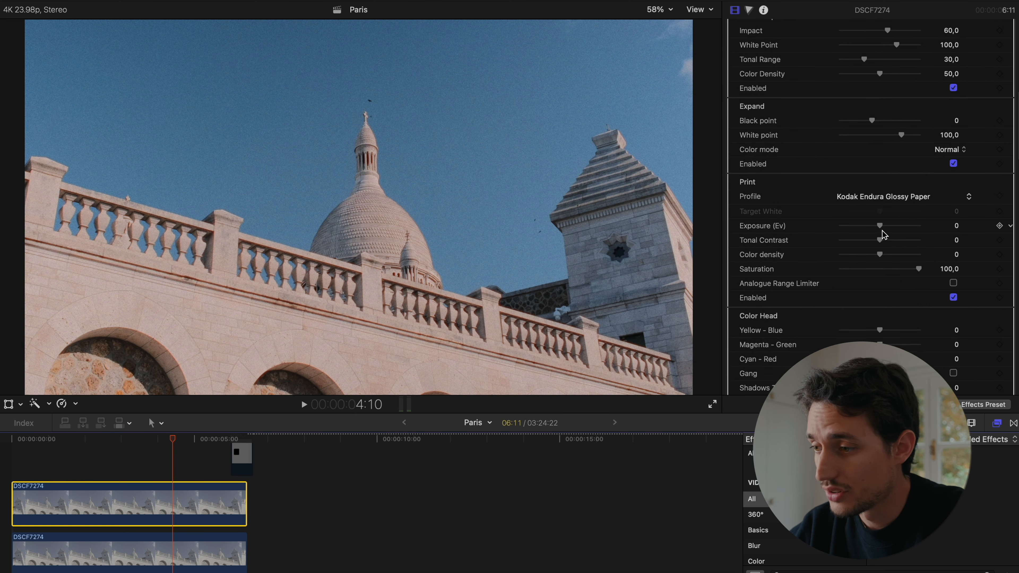
scroll(888, 292, "down", 8)
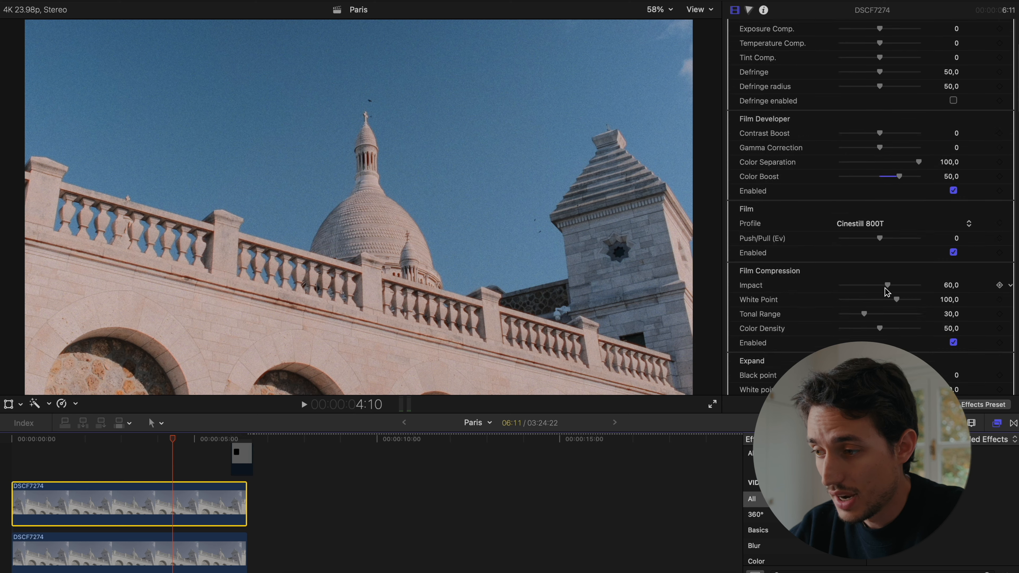
scroll(886, 292, "down", 10)
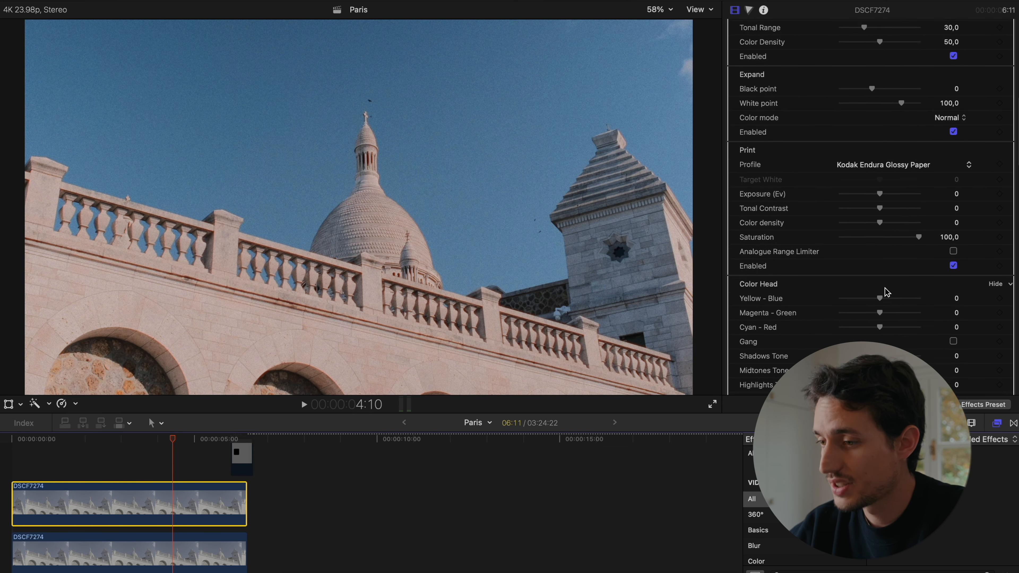
scroll(887, 292, "down", 3)
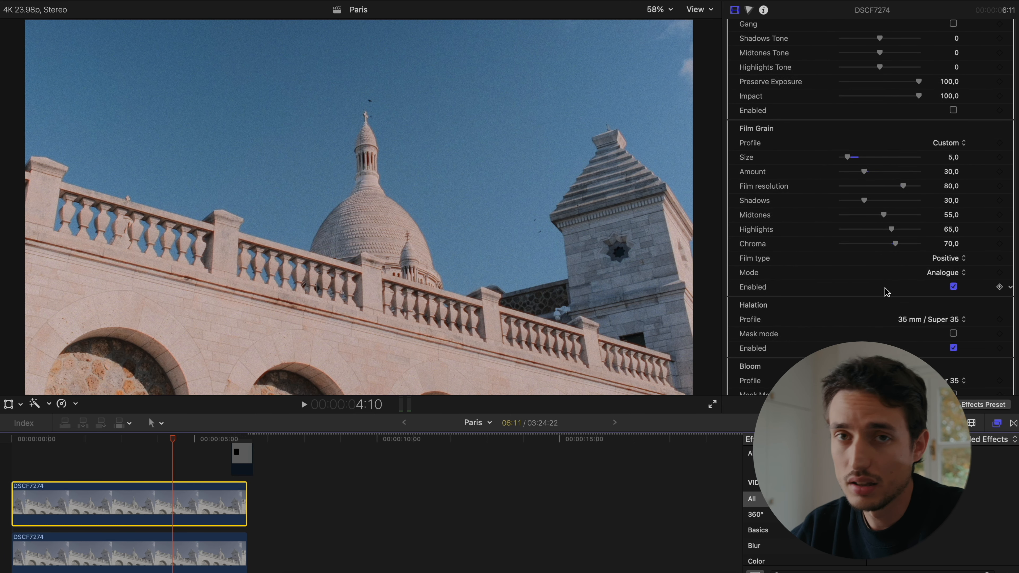
scroll(887, 293, "down", 3)
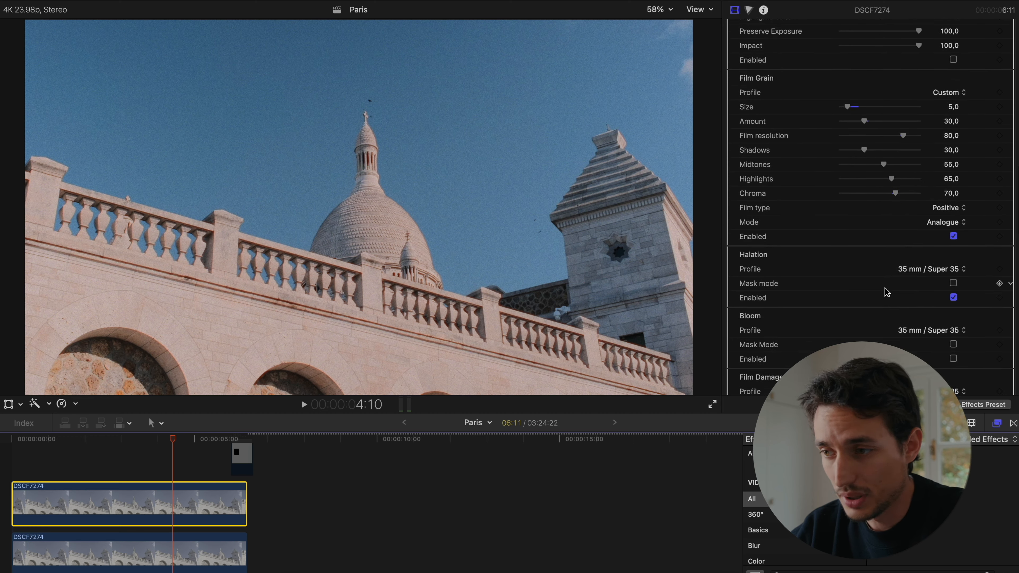
scroll(887, 292, "up", 20)
scroll(886, 293, "up", 2)
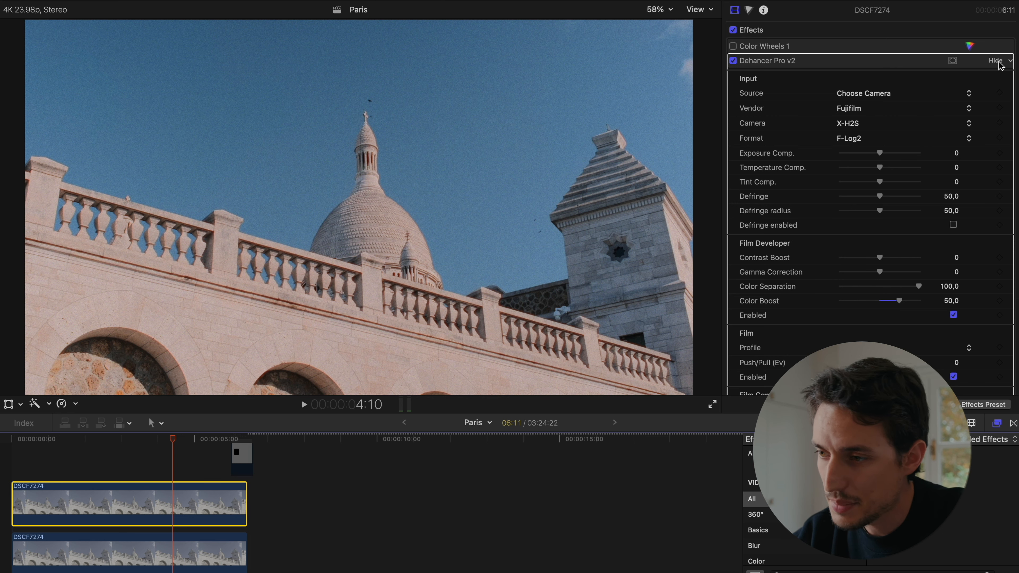
- Collapse the Dehancer Pro v2 settings and enable the existing Color Wheels 1 correction on the upper clip
left_click(995, 61)
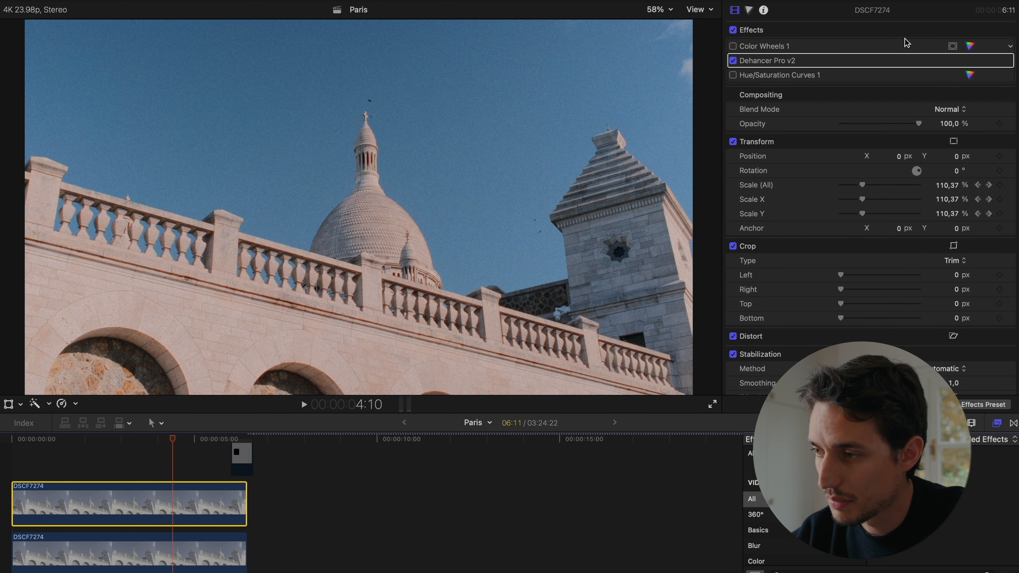
left_click(971, 46)
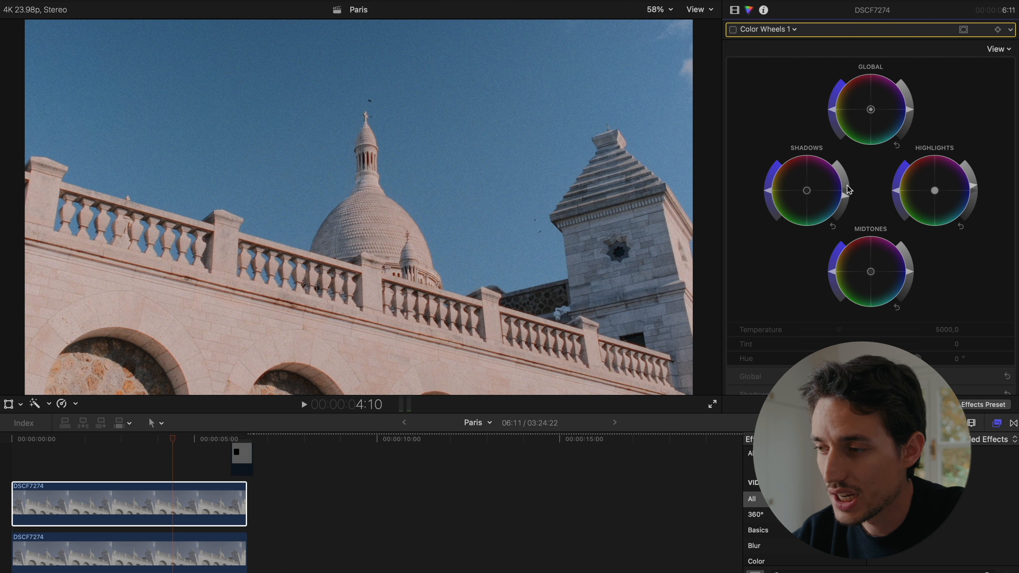
left_click(733, 30)
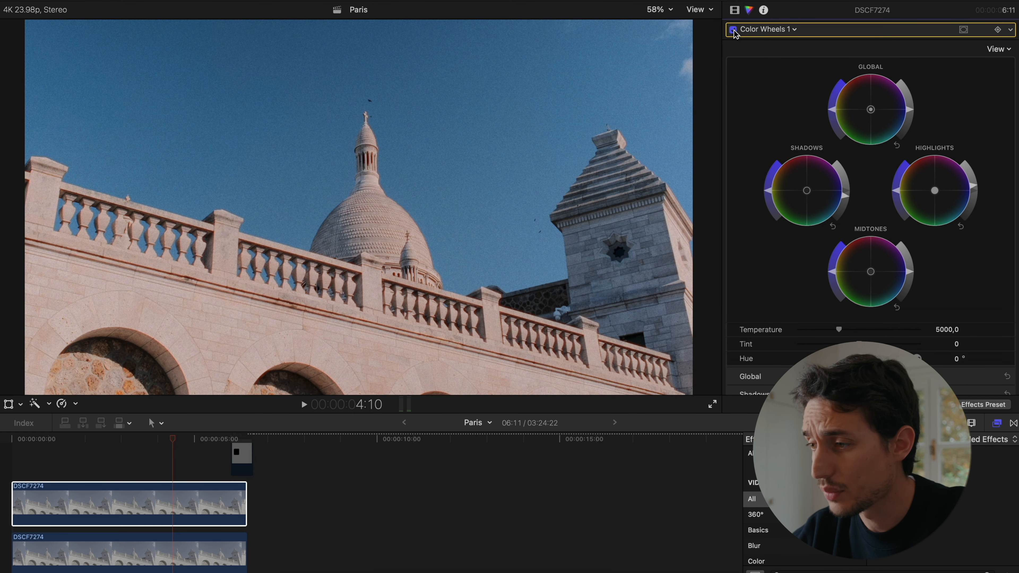
left_click(736, 10)
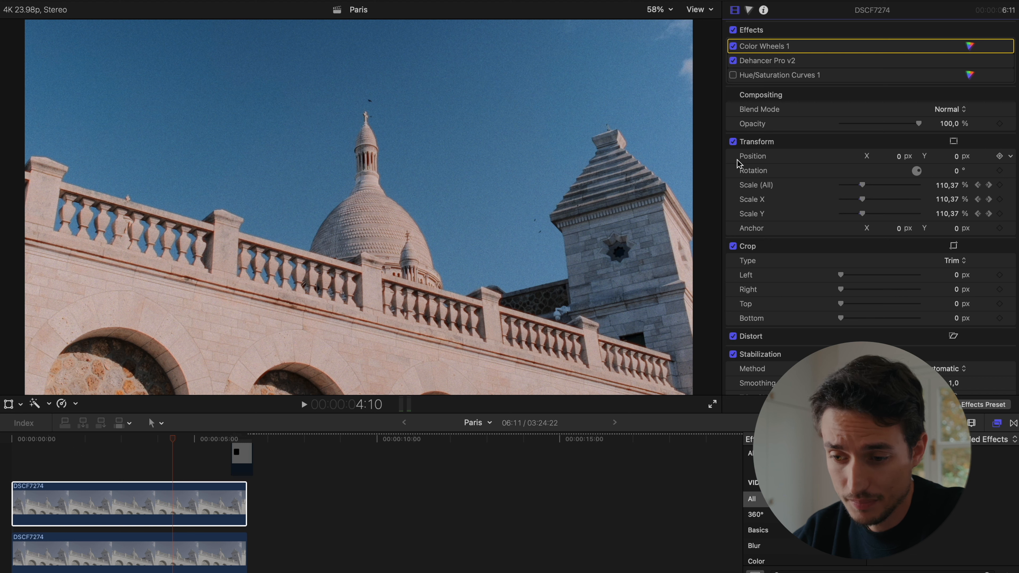
- Compare the upper clip, with Color Wheels 1 active, against the lower clip by toggling its visibility
left_click(171, 501)
key("v")
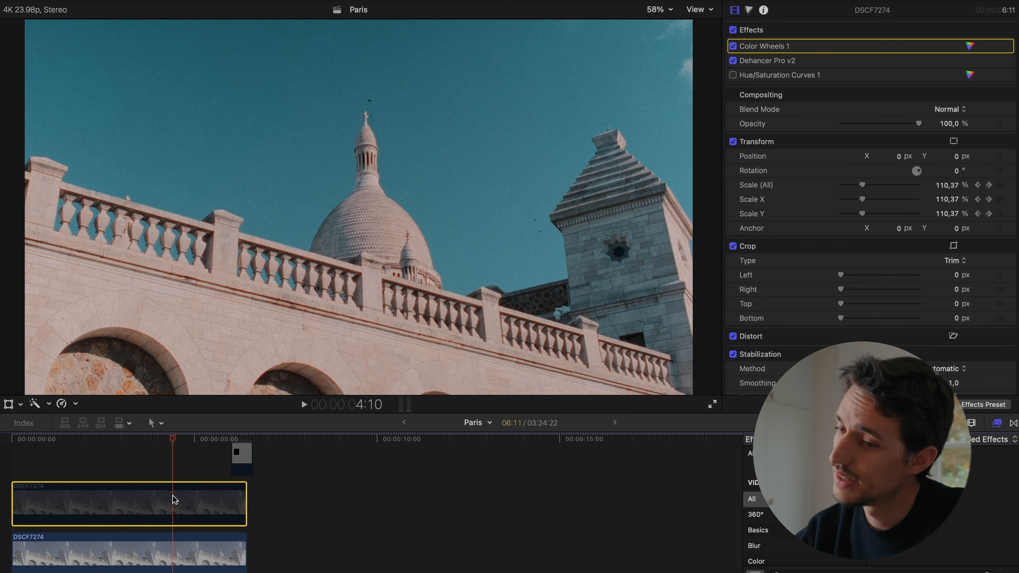
key("v")
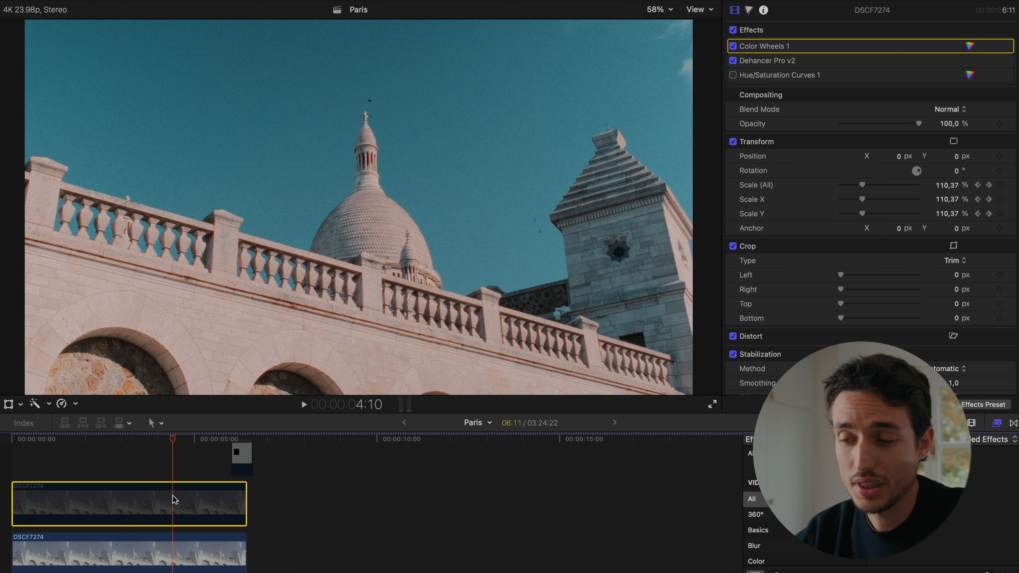
key("v")
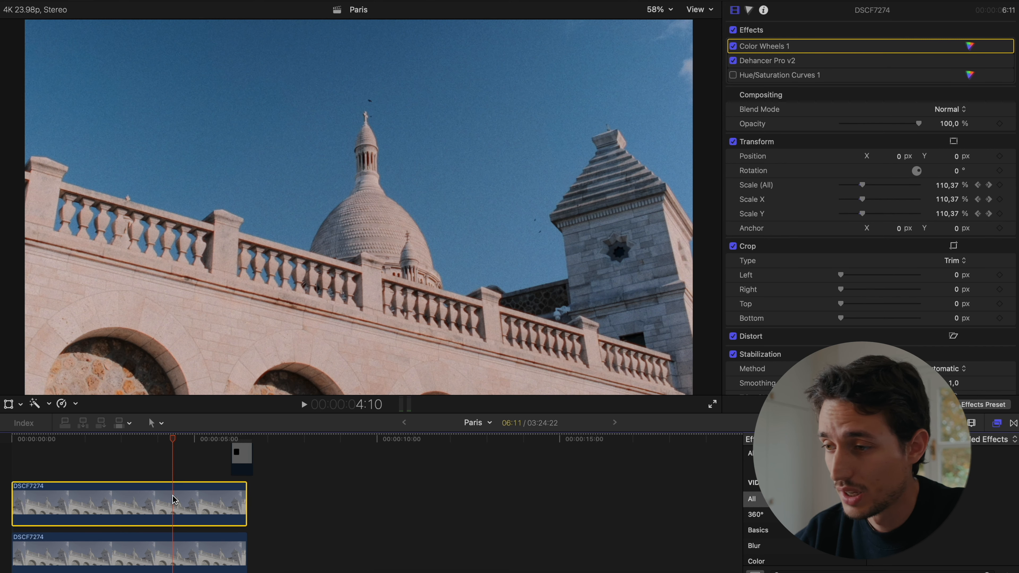
- Open the Hue/Saturation Curves 1 correction and toggle it to check its effect on the image
left_click(970, 75)
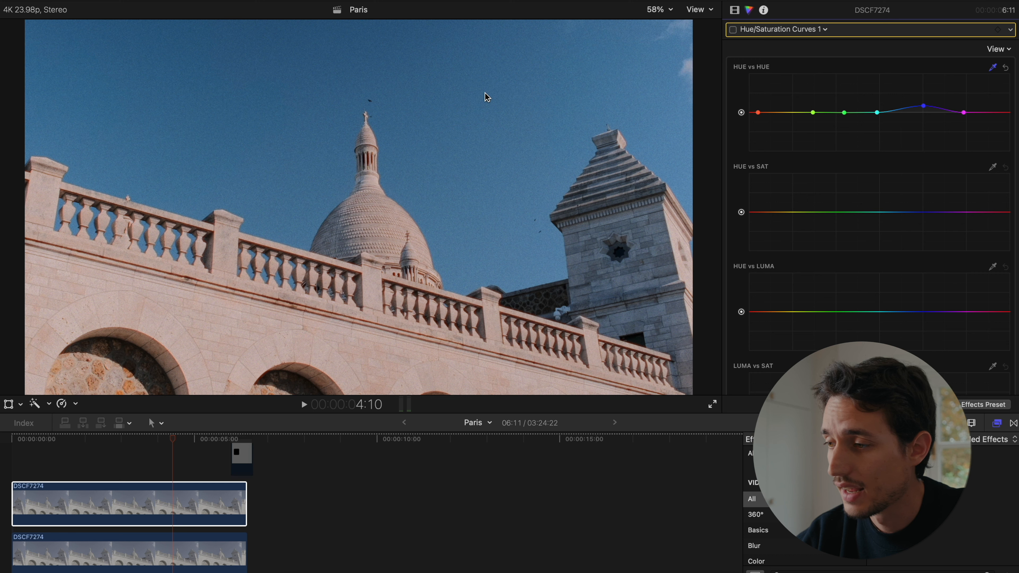
left_click(733, 30)
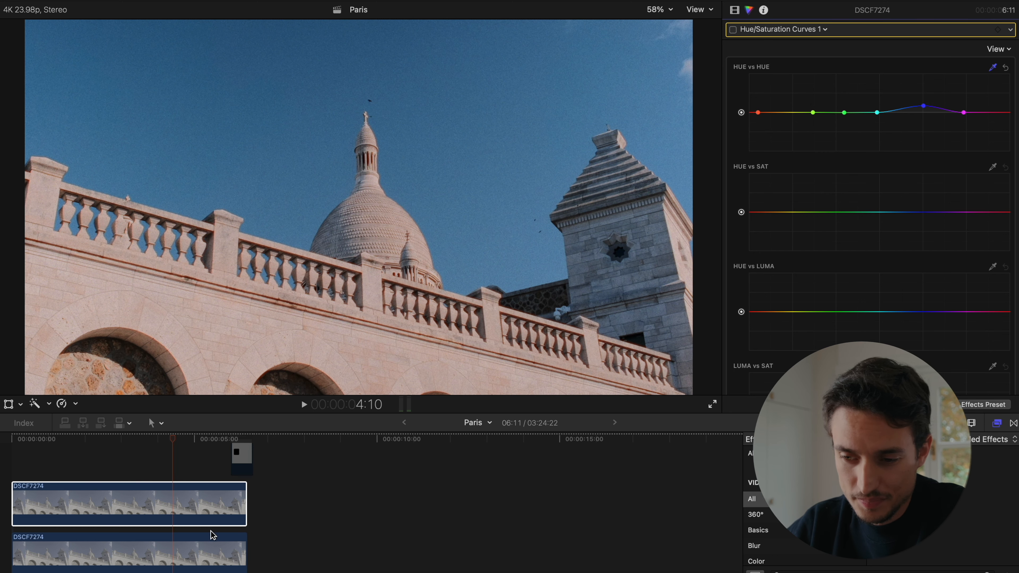
- Enable the PARIS and Fujifilm X-H2s title clips above the footage
scroll(193, 482, "up", 5)
left_click_drag(165, 461, 156, 494)
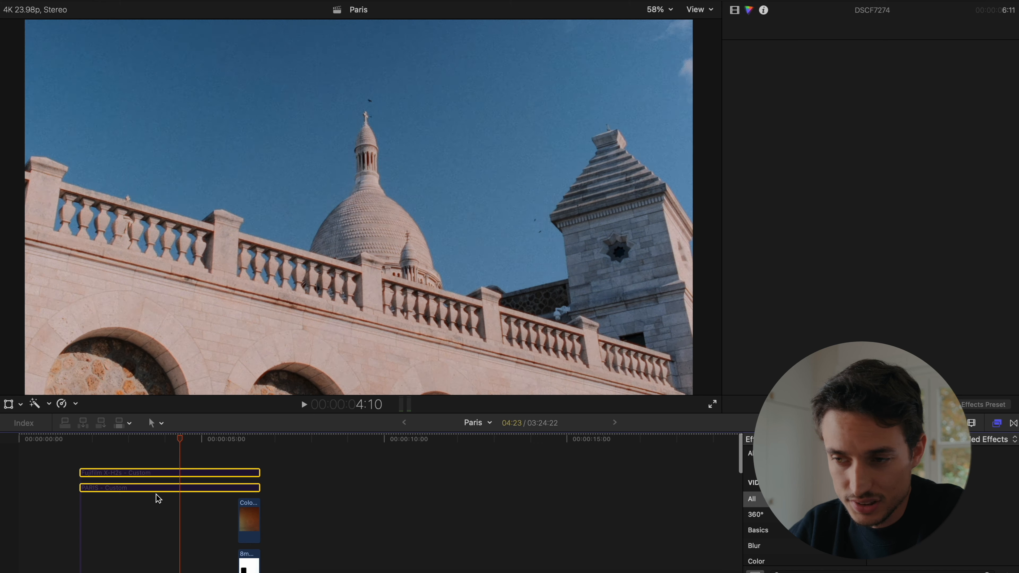
key("v")
scroll(157, 494, "down", 5)
scroll(159, 498, "up", 3)
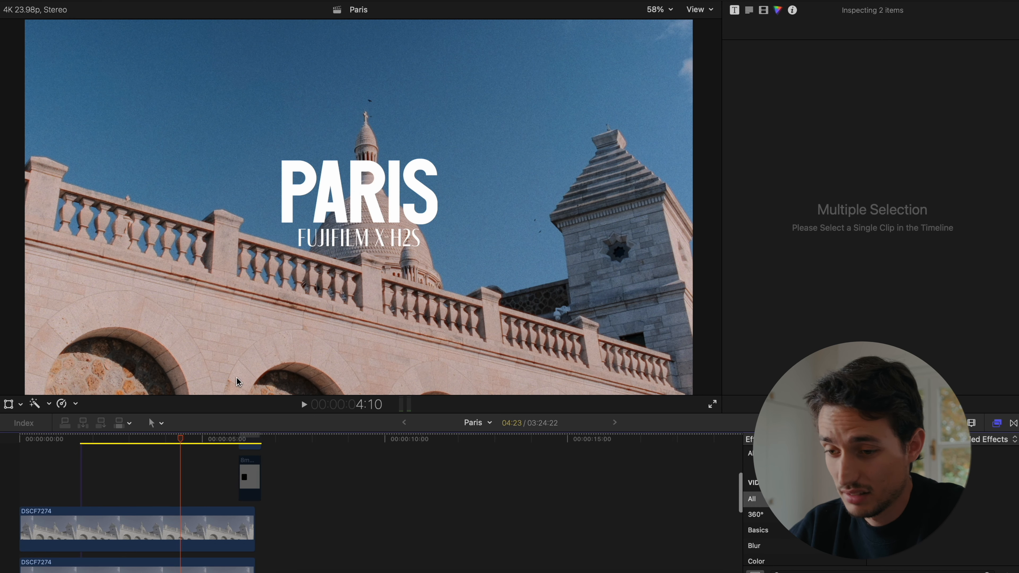
- Enable Hue/Saturation Curves 1 on the upper DSCF7274 clip and toggle that clip's visibility to compare the grade with the clip below
left_click(176, 539)
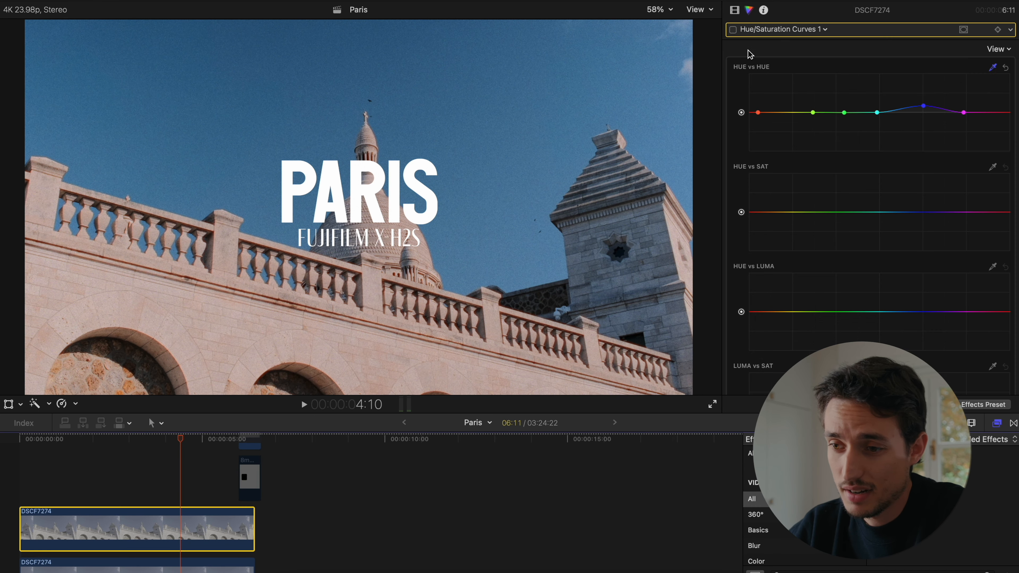
left_click(734, 29)
scroll(182, 480, "up", 3)
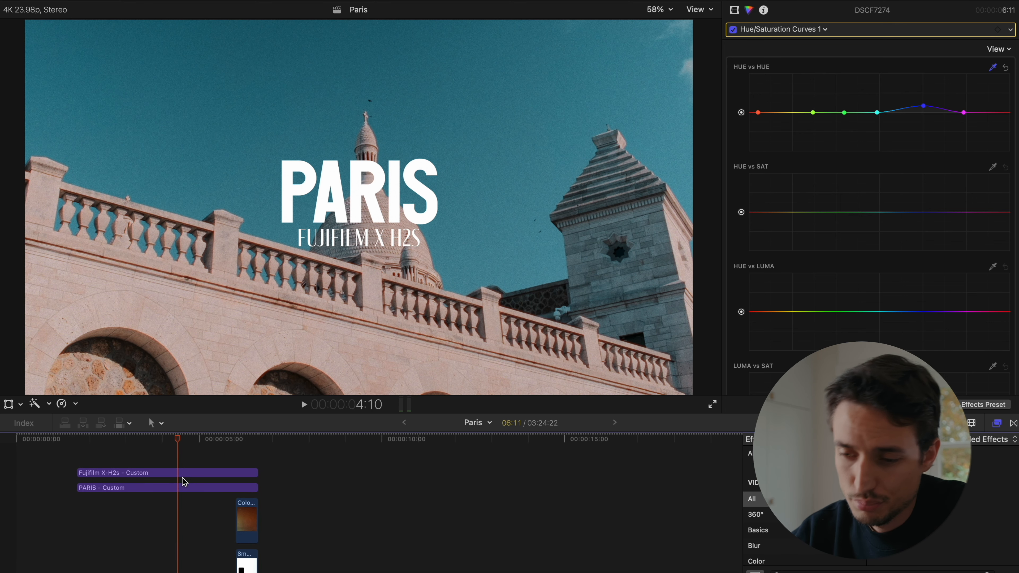
scroll(182, 478, "down", 3)
scroll(182, 477, "up", 3)
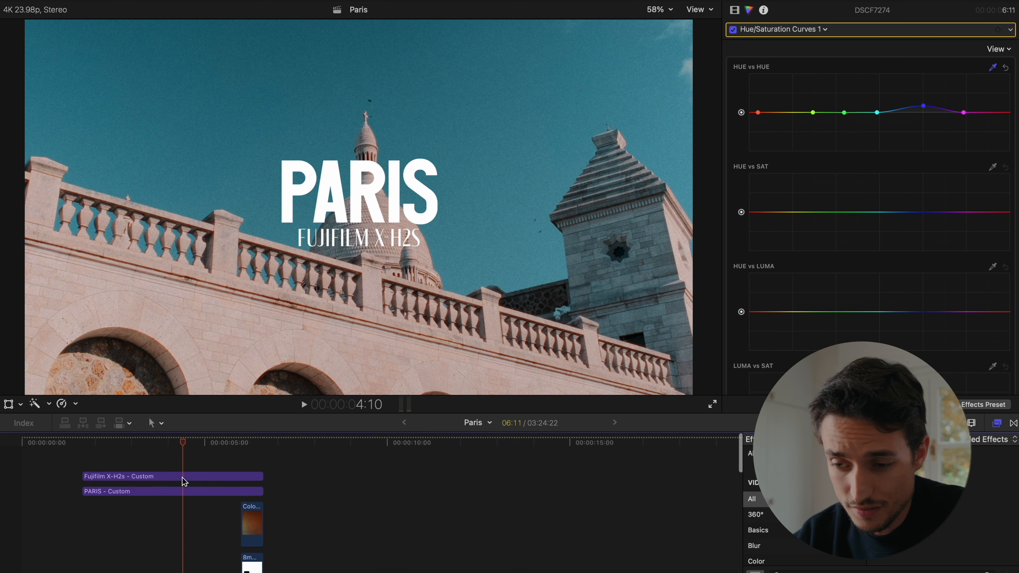
scroll(183, 478, "down", 5)
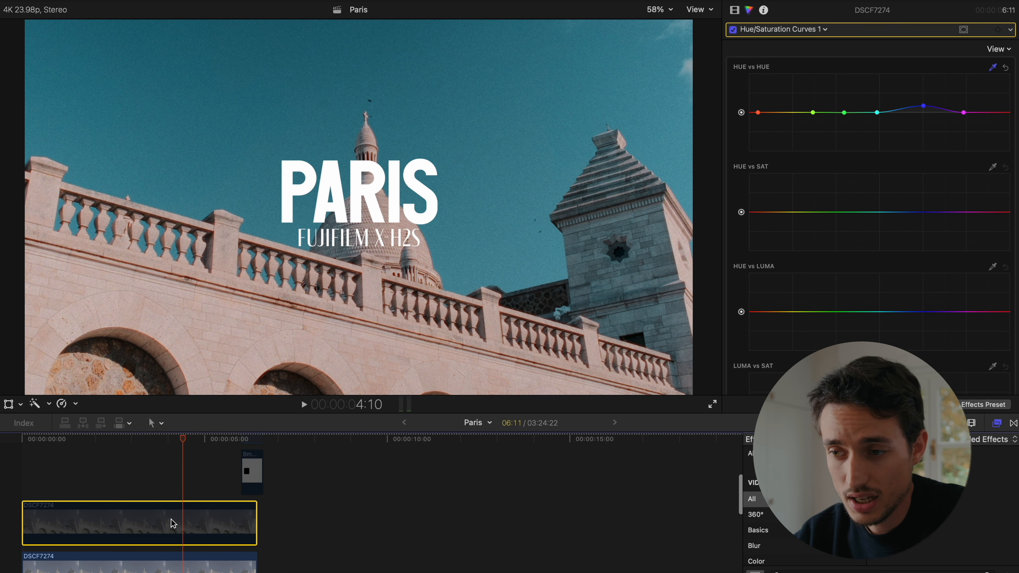
key("v")
key("v")
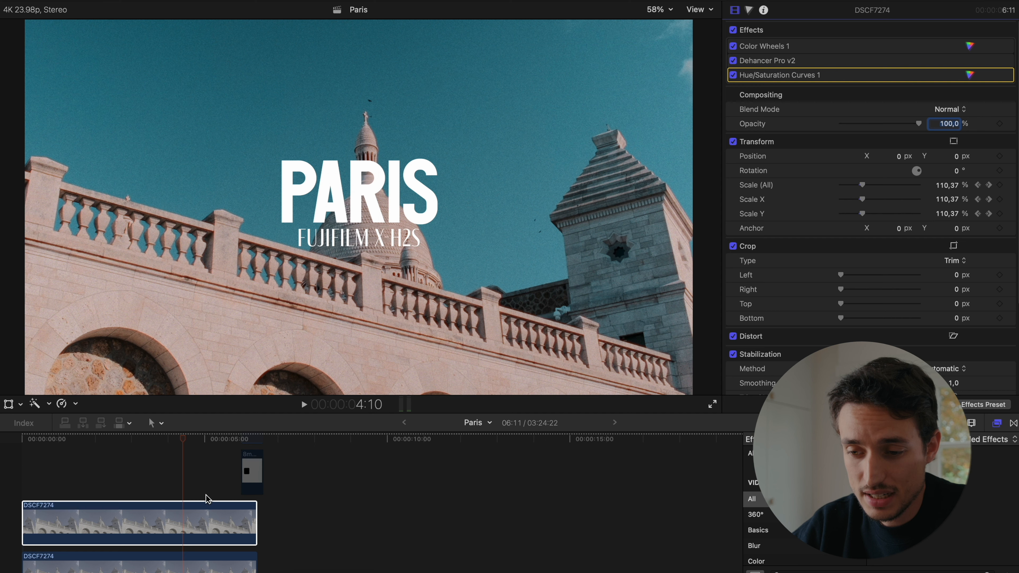
left_click(184, 513)
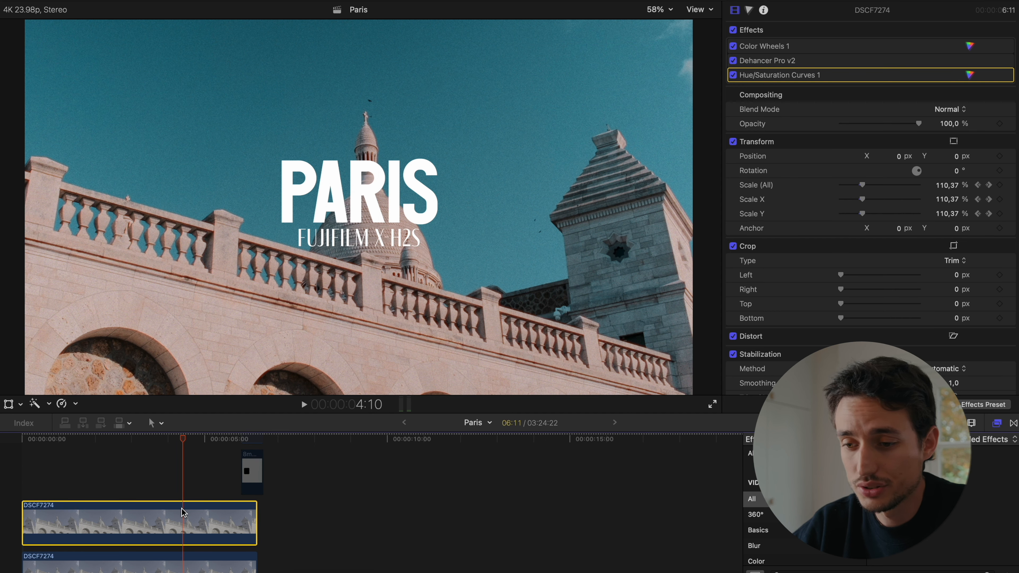
- Disable both title clips, PARIS and Fujifilm X-H2s, above the footage
scroll(135, 562, "up", 3)
left_click_drag(189, 457, 155, 496)
key("v")
scroll(155, 496, "down", 3)
scroll(161, 491, "down", 2)
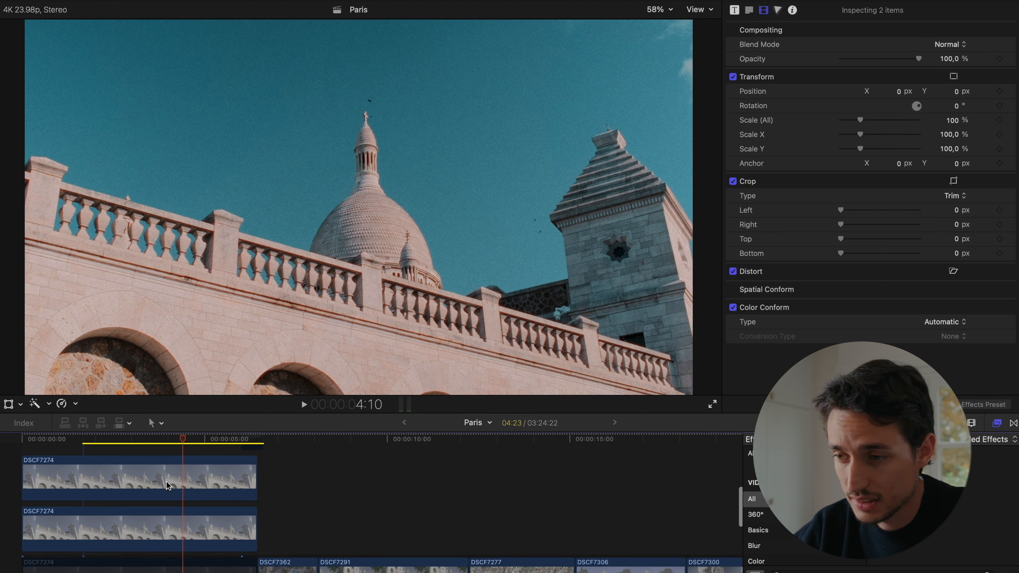
scroll(171, 485, "up", 4)
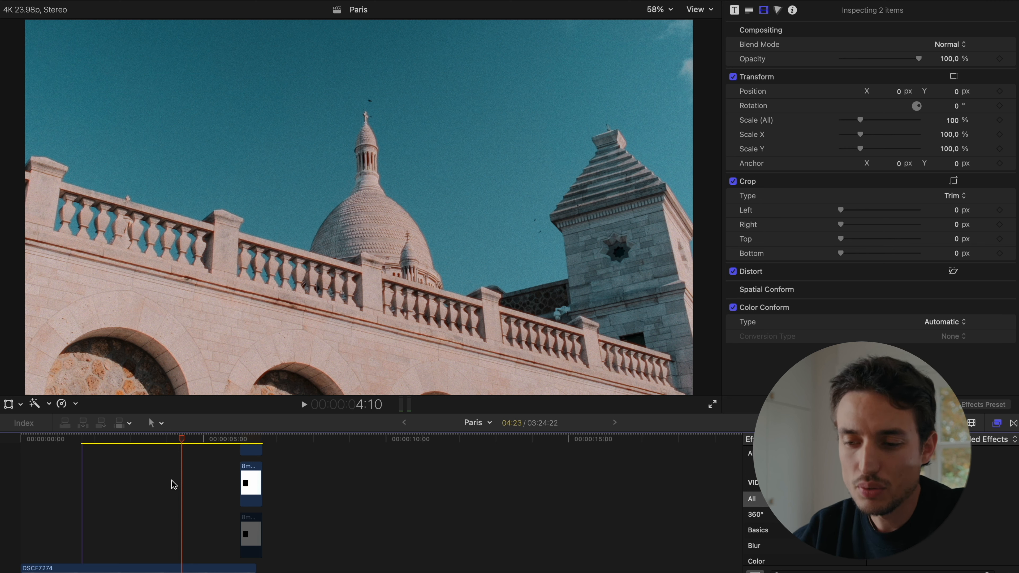
scroll(171, 485, "down", 5)
scroll(171, 485, "up", 10)
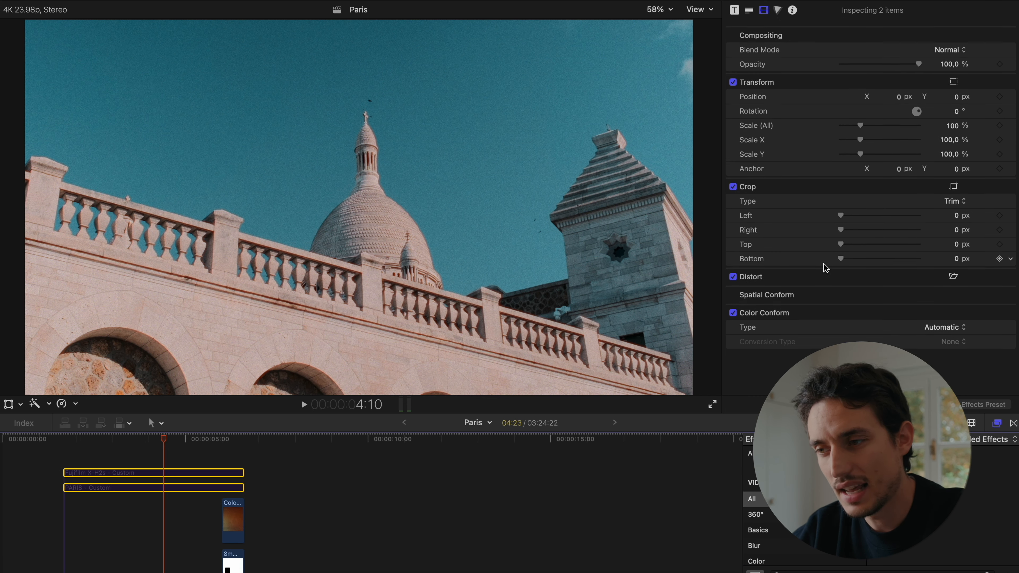
- Expand Dehancer Pro v2 on the upper clip, review its grain, halation, bloom, film damage, vignette and LUT export options, and collapse it
scroll(129, 552, "down", 5)
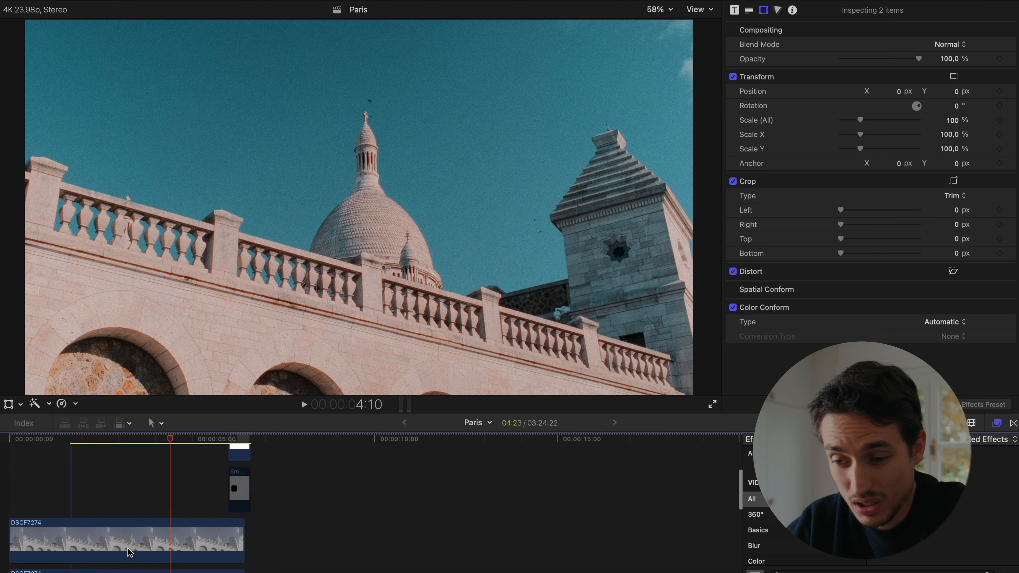
left_click(177, 510)
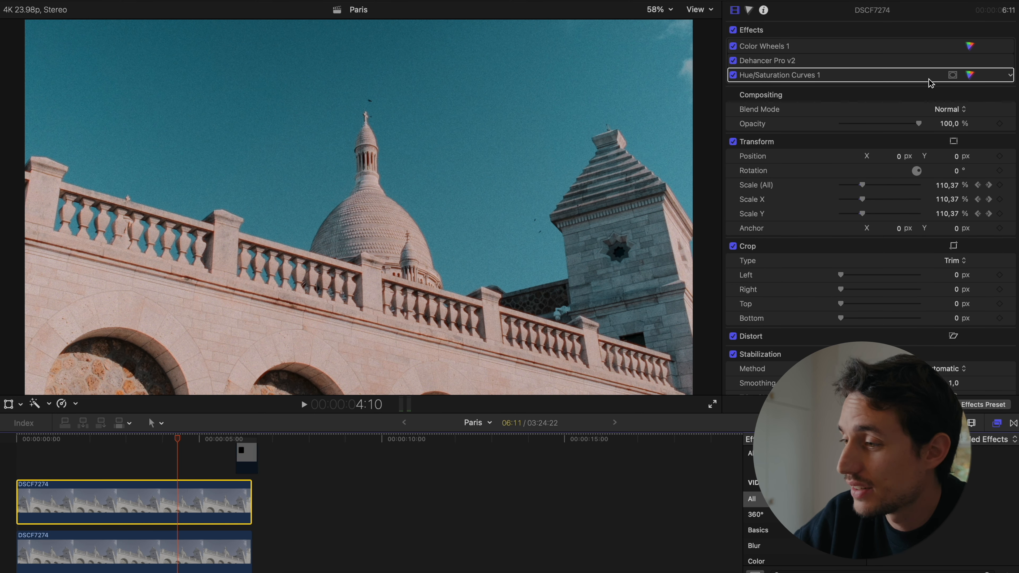
left_click(996, 61)
scroll(949, 198, "down", 15)
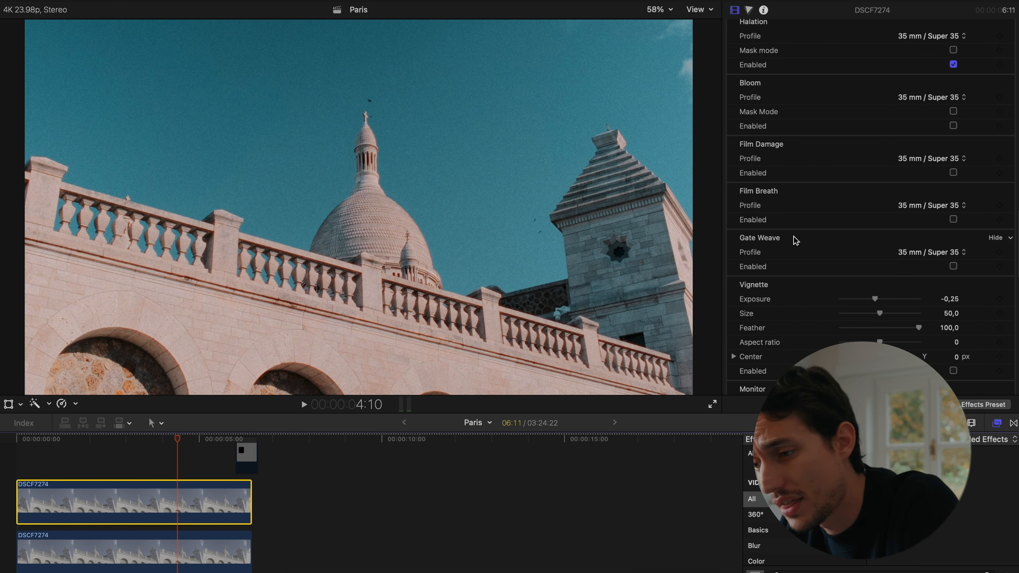
scroll(775, 242, "up", 3)
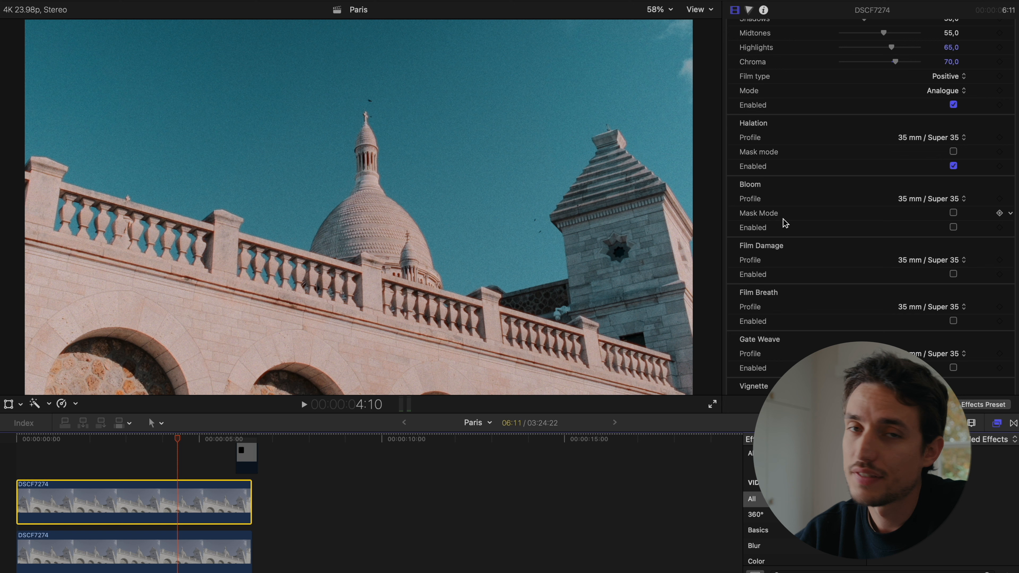
scroll(785, 222, "down", 4)
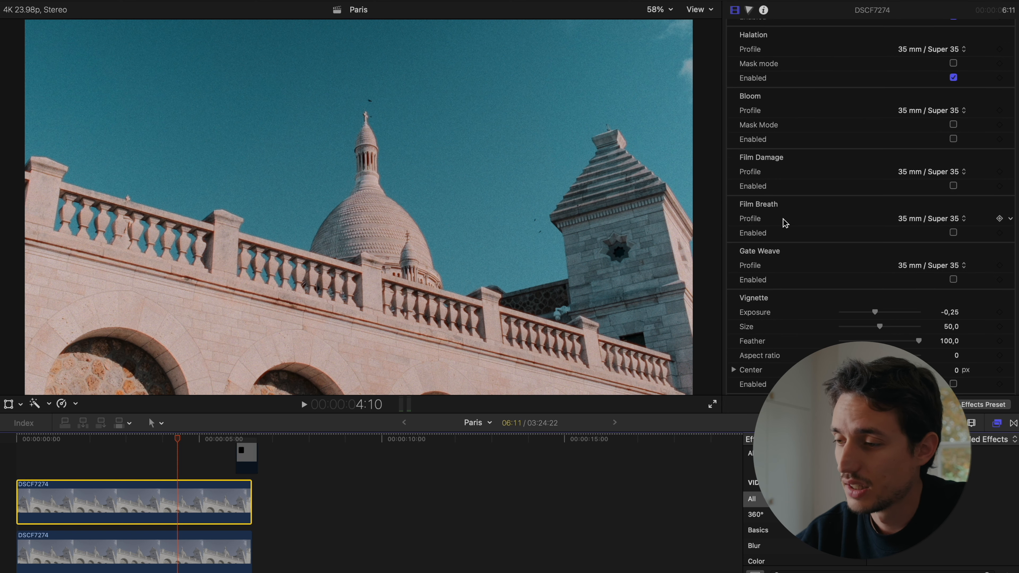
scroll(786, 223, "up", 4)
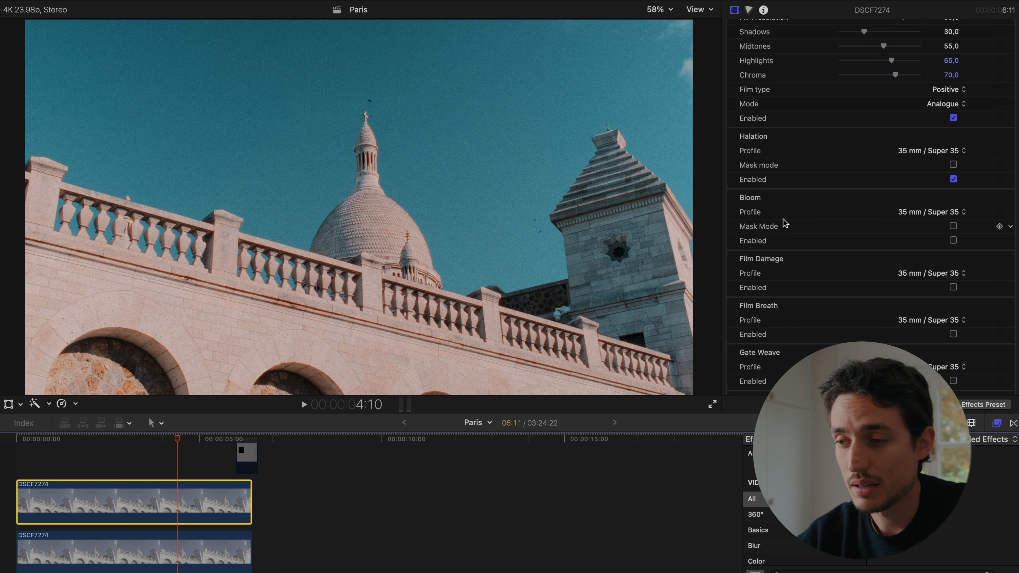
scroll(785, 222, "down", 3)
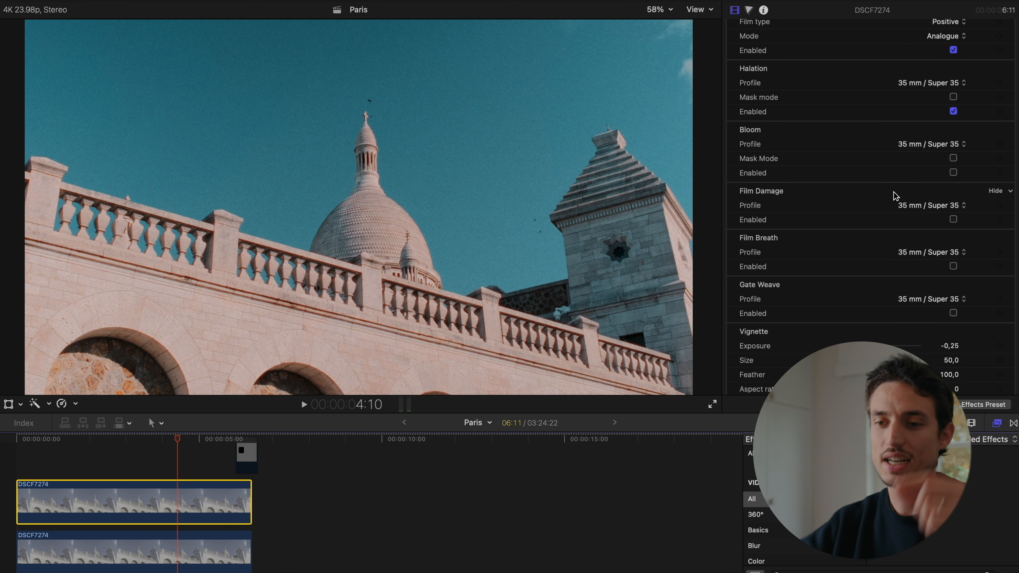
scroll(894, 196, "down", 2)
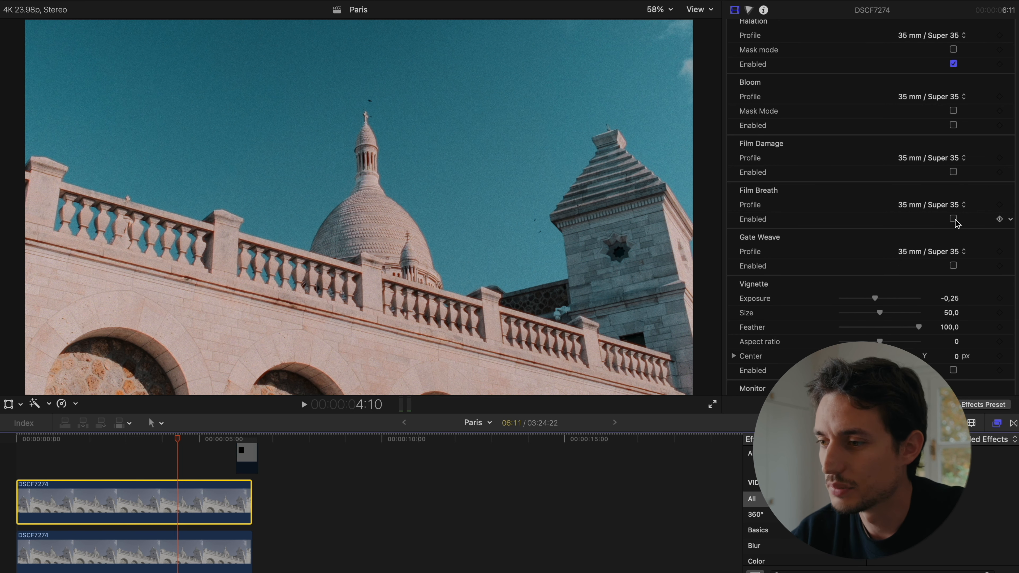
scroll(883, 180, "down", 10)
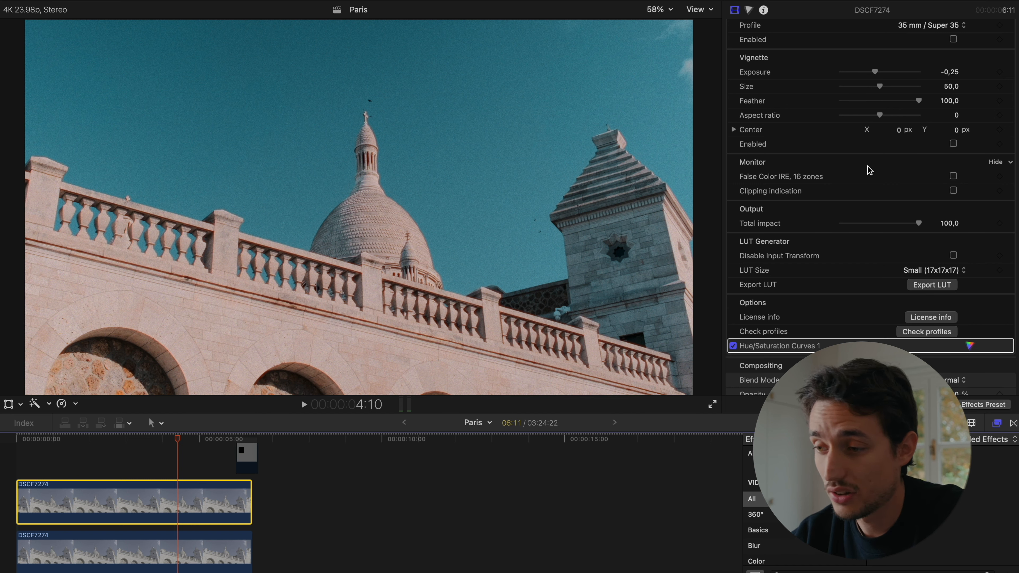
scroll(869, 170, "down", 3)
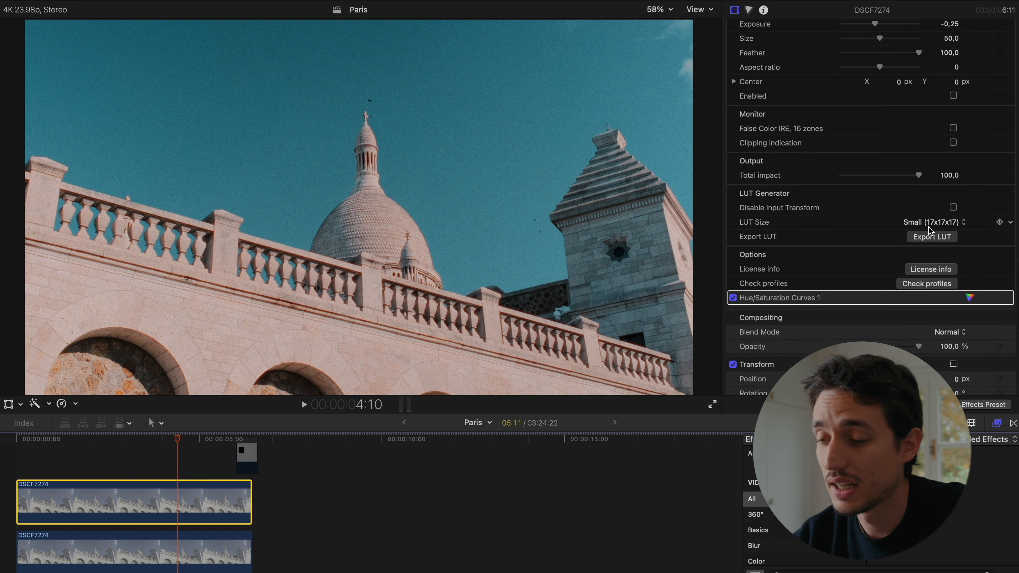
scroll(871, 205, "up", 5)
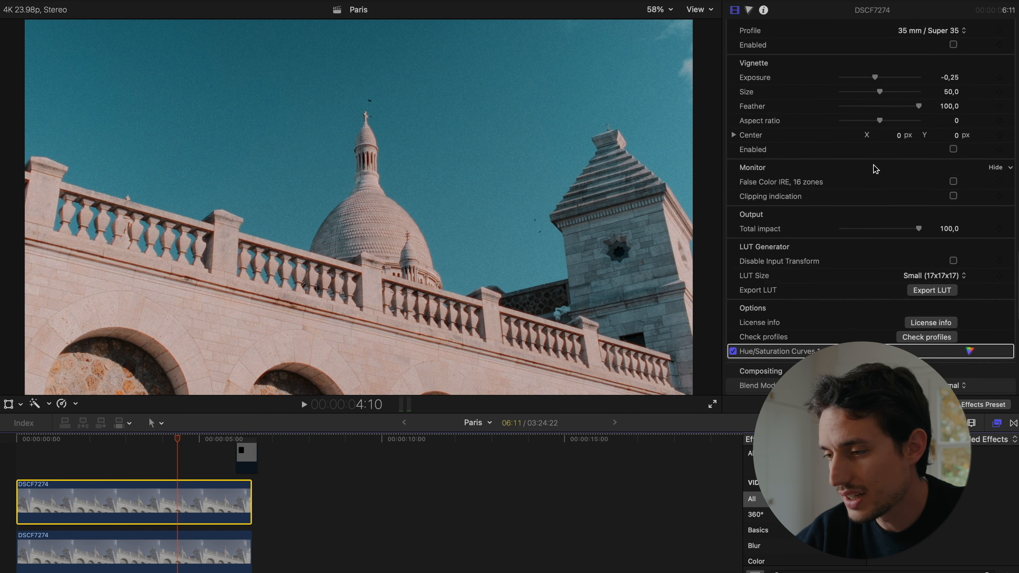
scroll(876, 169, "up", 10)
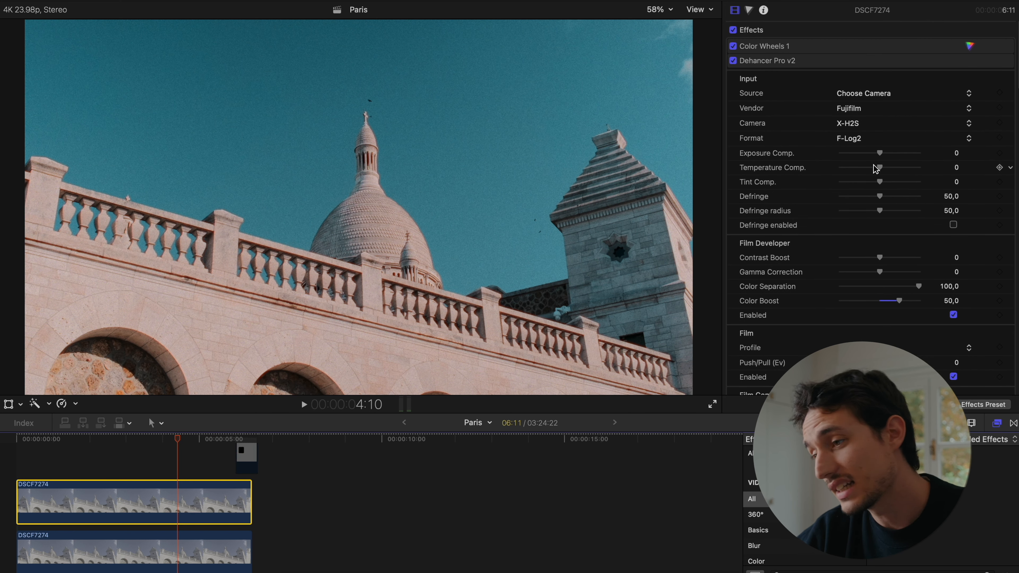
left_click(995, 60)
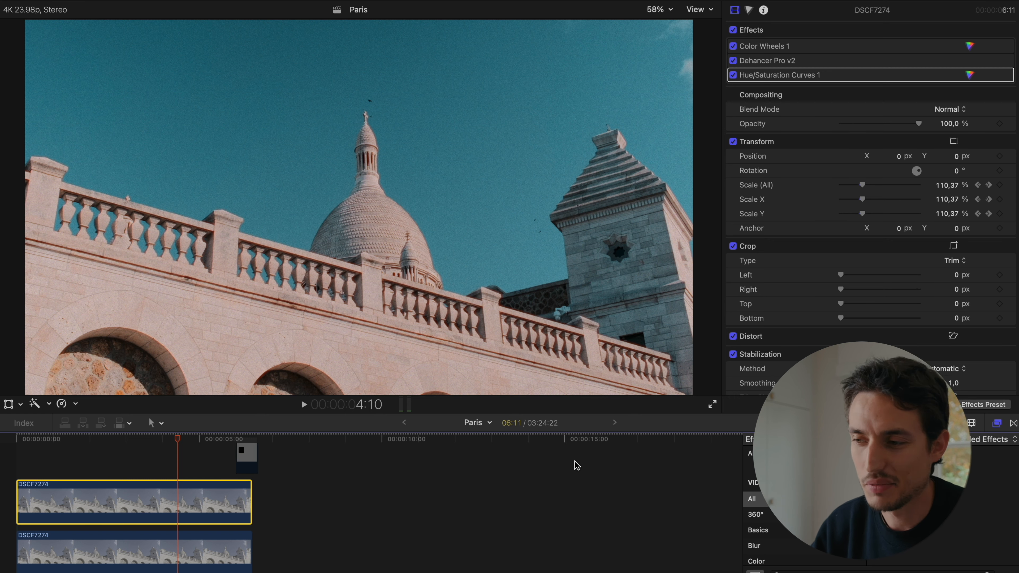
- Reopen the Dehancer Pro v2 settings on the upper clip and check its input, film grain and halation sections
left_click(994, 62)
scroll(840, 260, "down", 15)
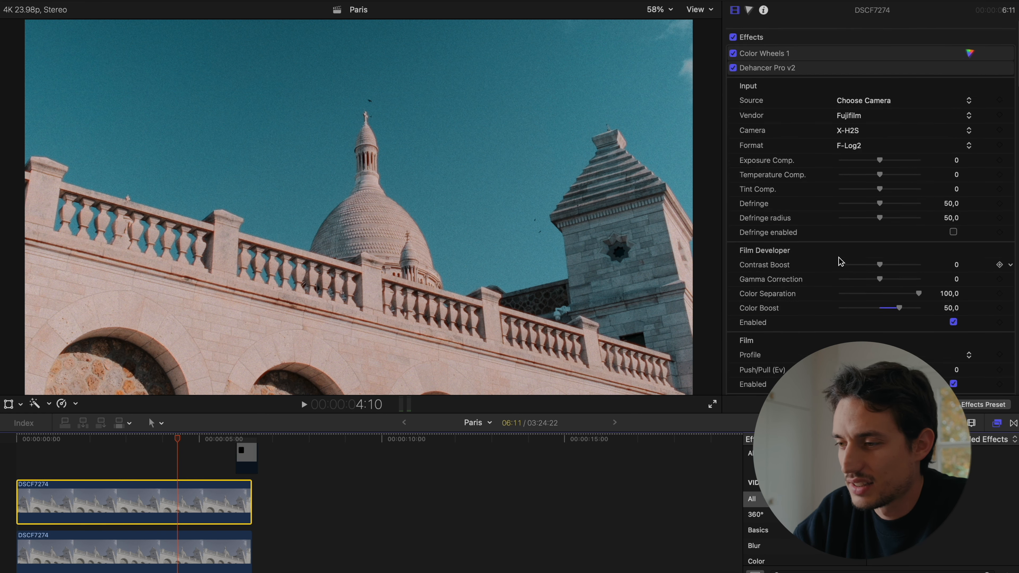
scroll(840, 261, "up", 15)
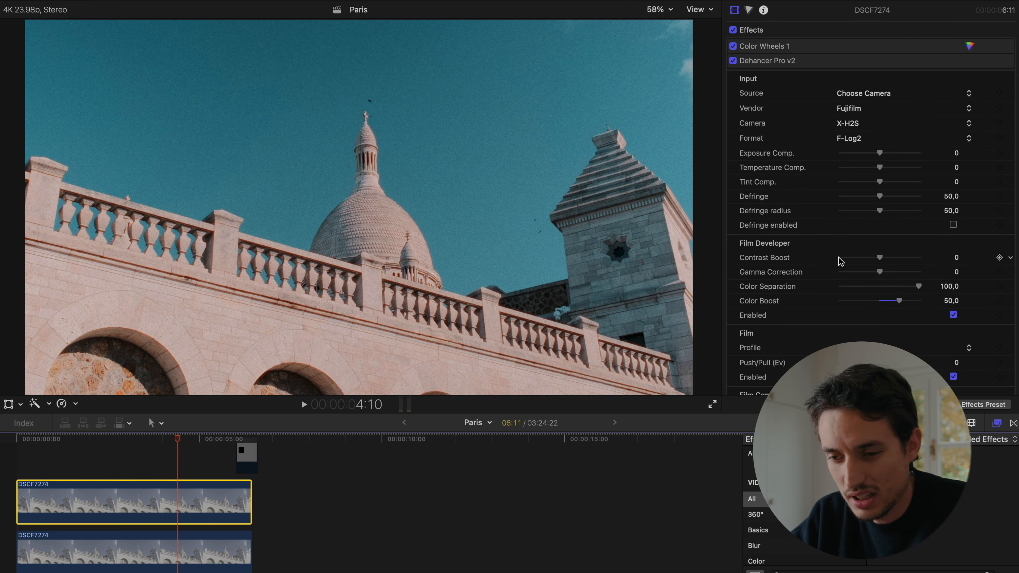
scroll(841, 261, "down", 12)
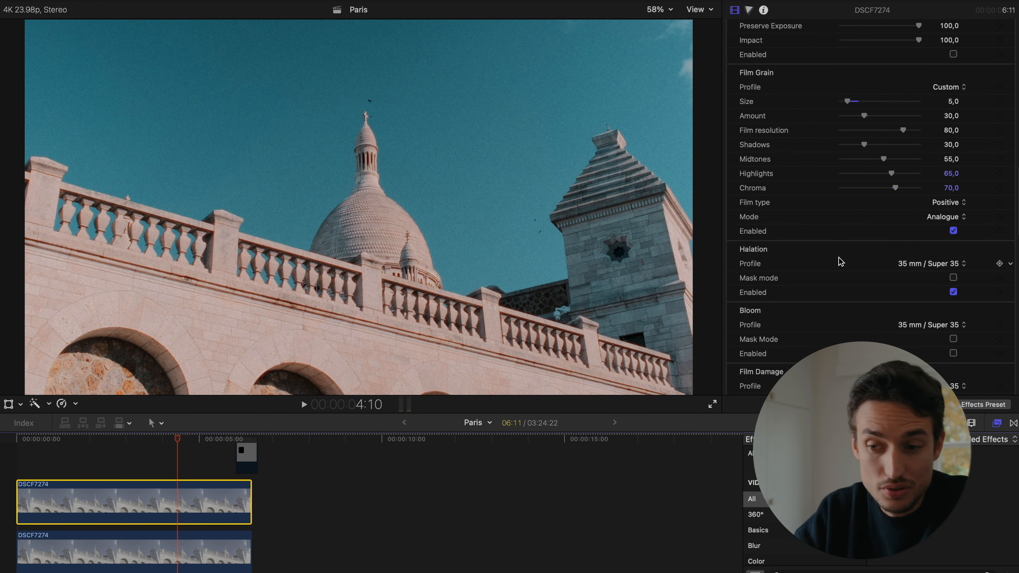
scroll(841, 262, "up", 15)
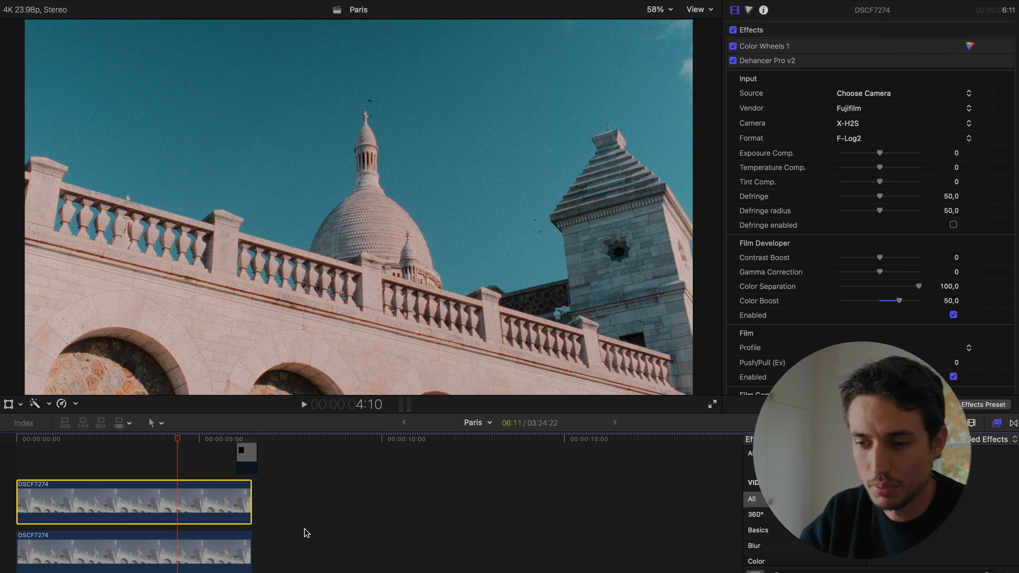
- Review the graded shots across the first 45 seconds of the Paris timeline, comparing the look of clips such as DSCF7291, DSCF7303 and DSCF7518
scroll(269, 514, "down", 6)
key("super+minus")
key("super+minus")
key("super+minus")
scroll(268, 514, "up", 5)
scroll(268, 514, "right", 2)
key("super+minus")
key("super+minus")
key("super+minus")
scroll(205, 504, "down", 3)
scroll(205, 504, "right", 1)
left_click(214, 484)
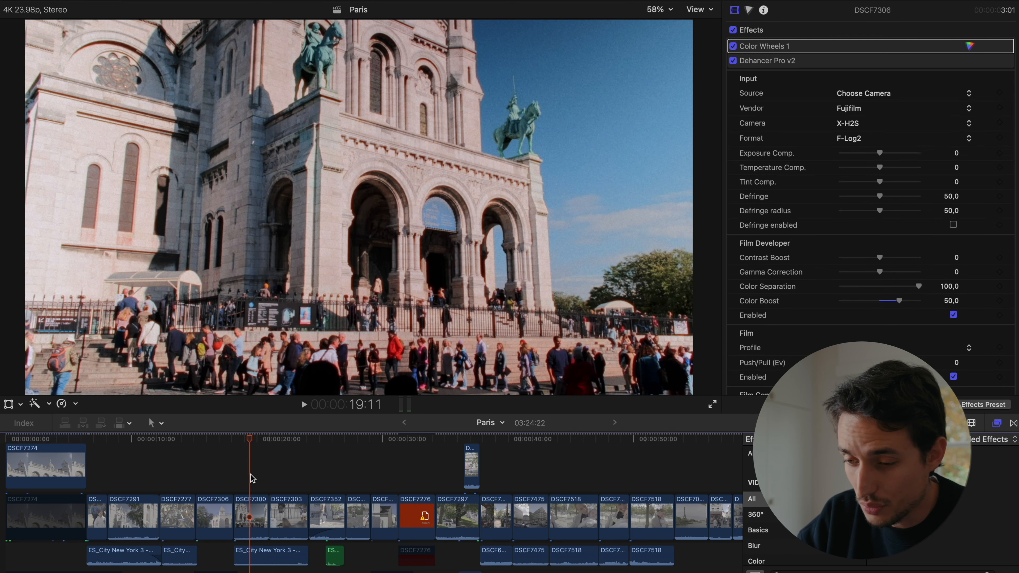
left_click(284, 479)
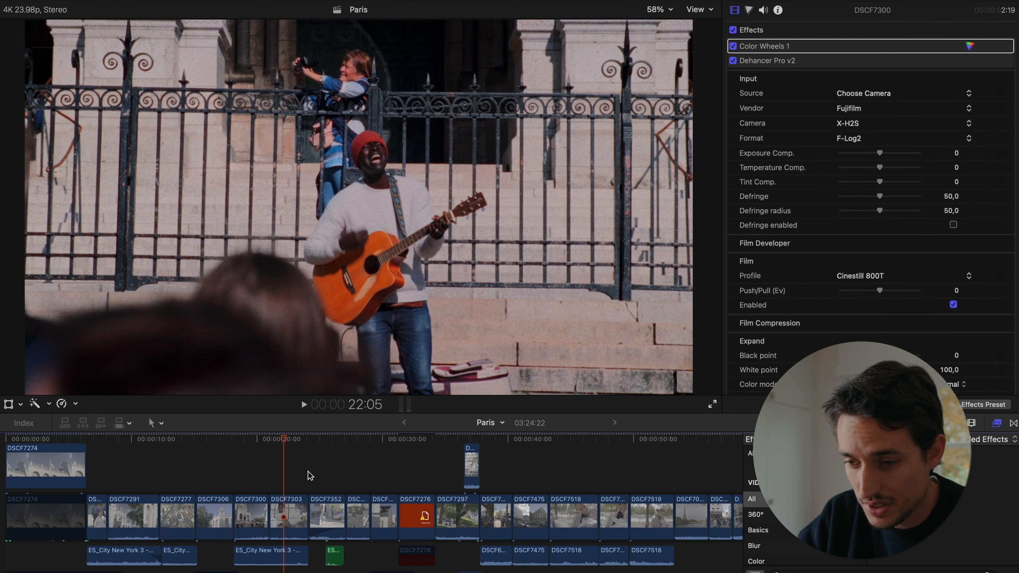
left_click(327, 475)
left_click(372, 480)
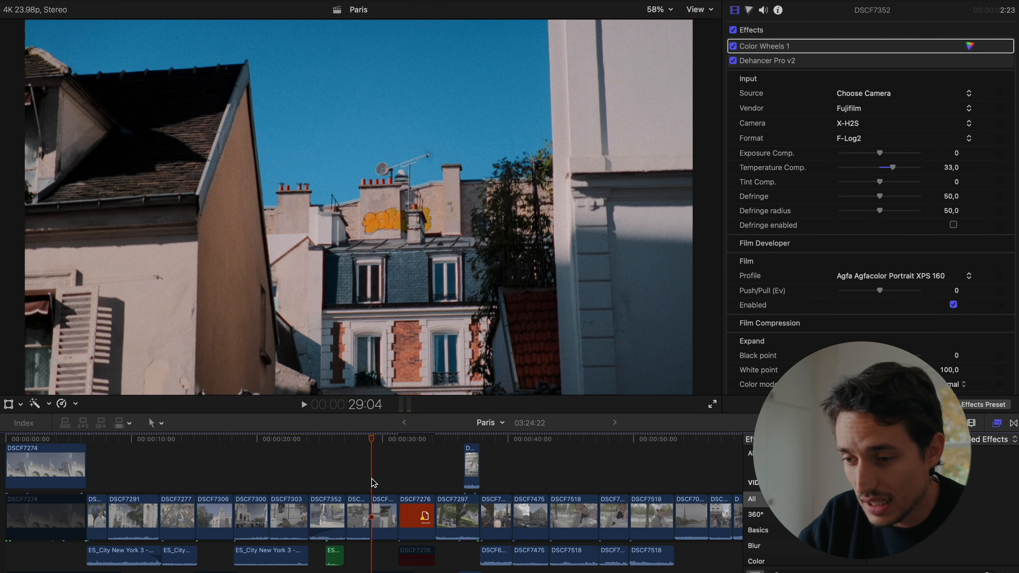
left_click(439, 474)
left_click(503, 474)
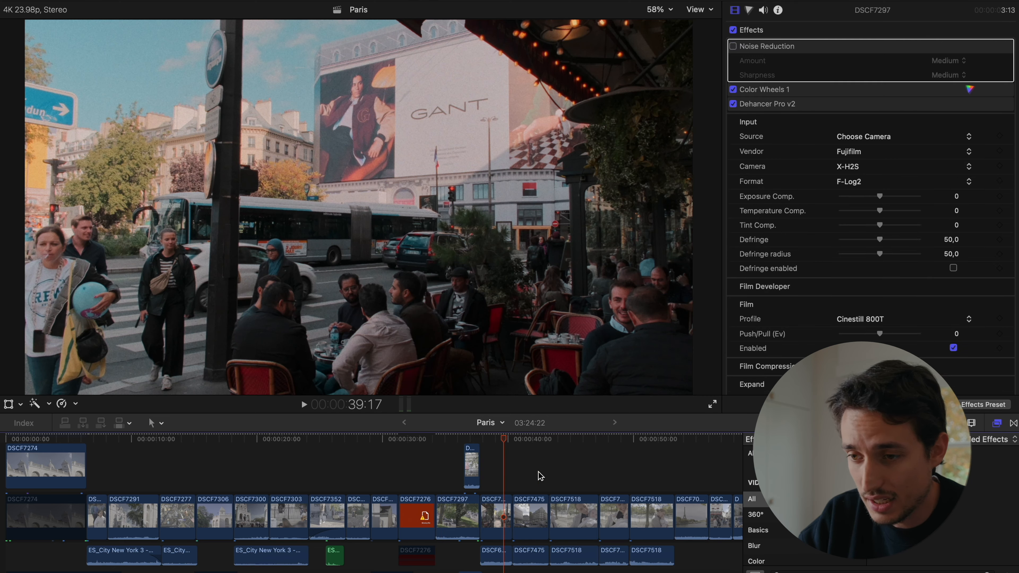
left_click(539, 474)
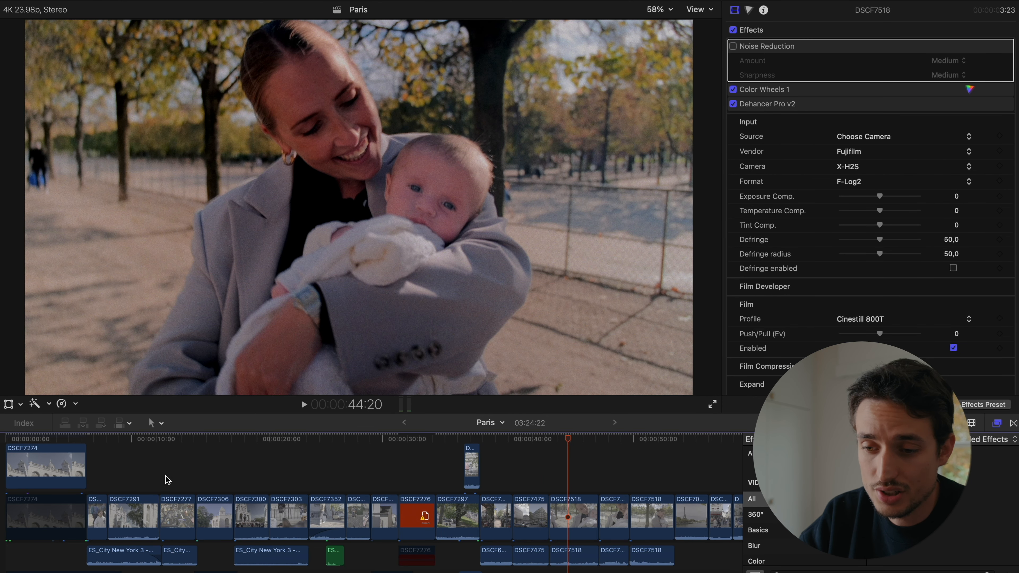
left_click(165, 475)
left_click(126, 475)
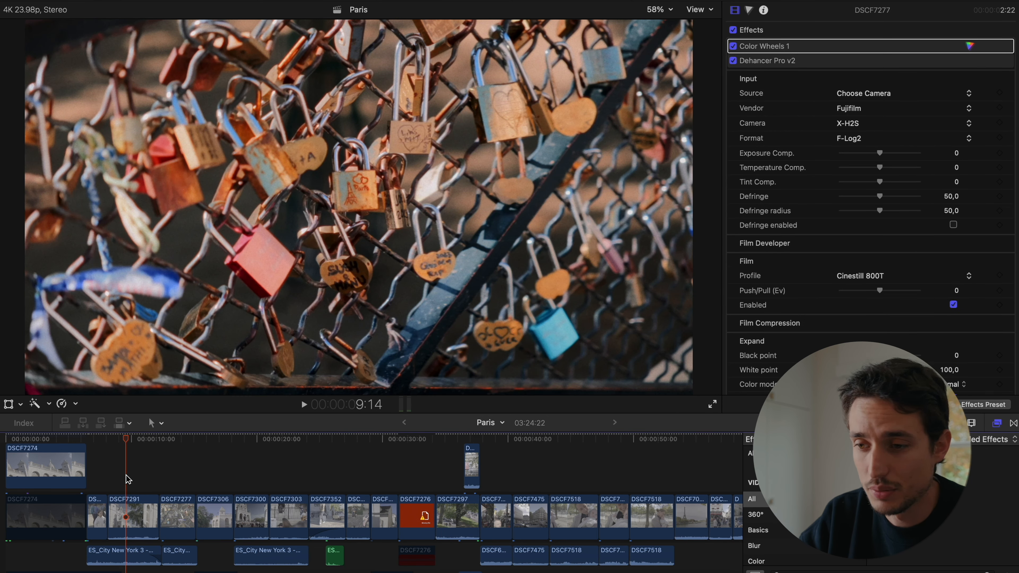
left_click(601, 475)
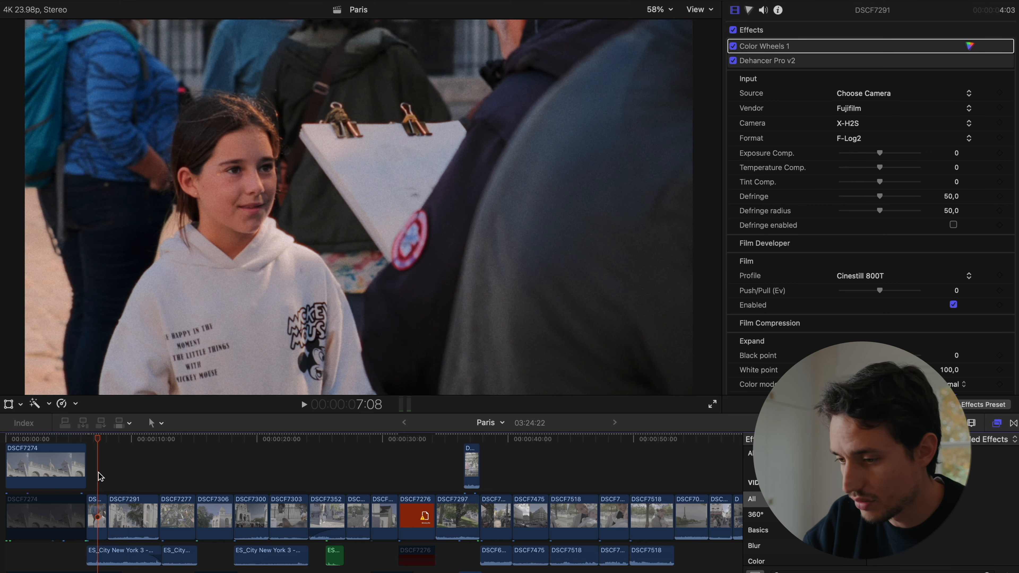
- Review the graded shots in the Paris timeline from about 50 seconds onward, including clips DSCF7518 and DSCF7237
left_click(655, 475)
scroll(573, 476, "right", 10)
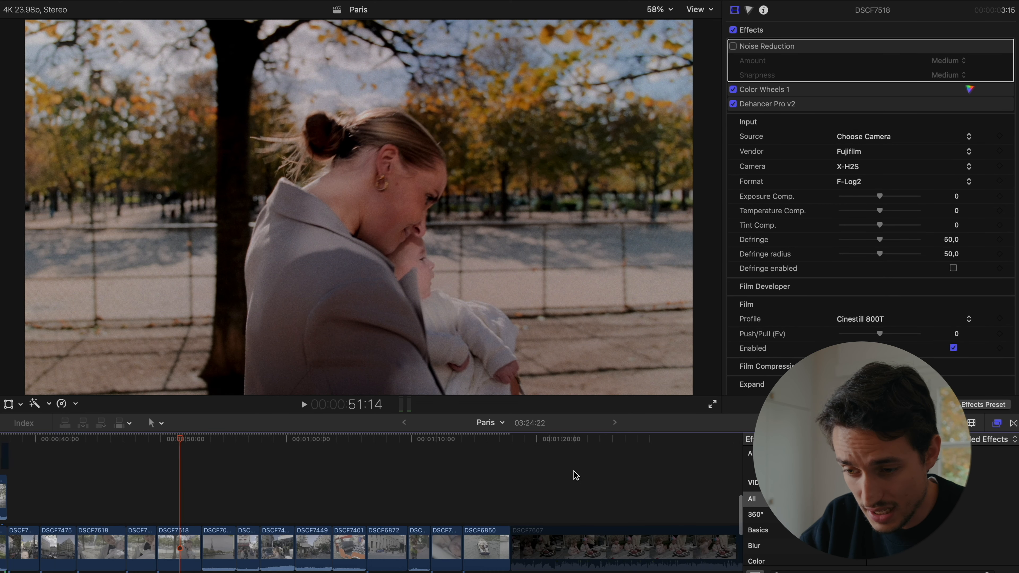
left_click(266, 496)
left_click(236, 490)
left_click(321, 484)
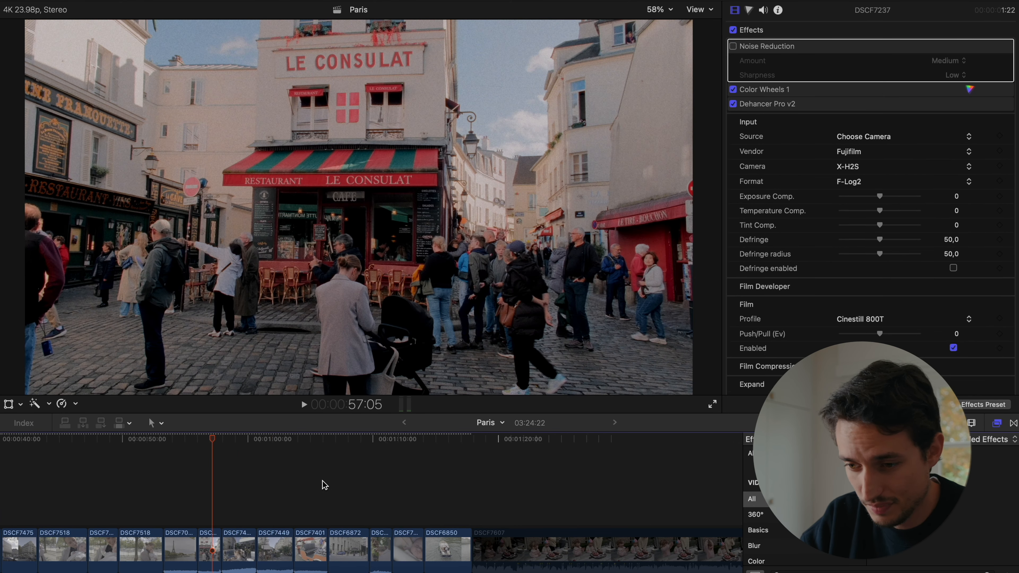
left_click(390, 490)
left_click(417, 487)
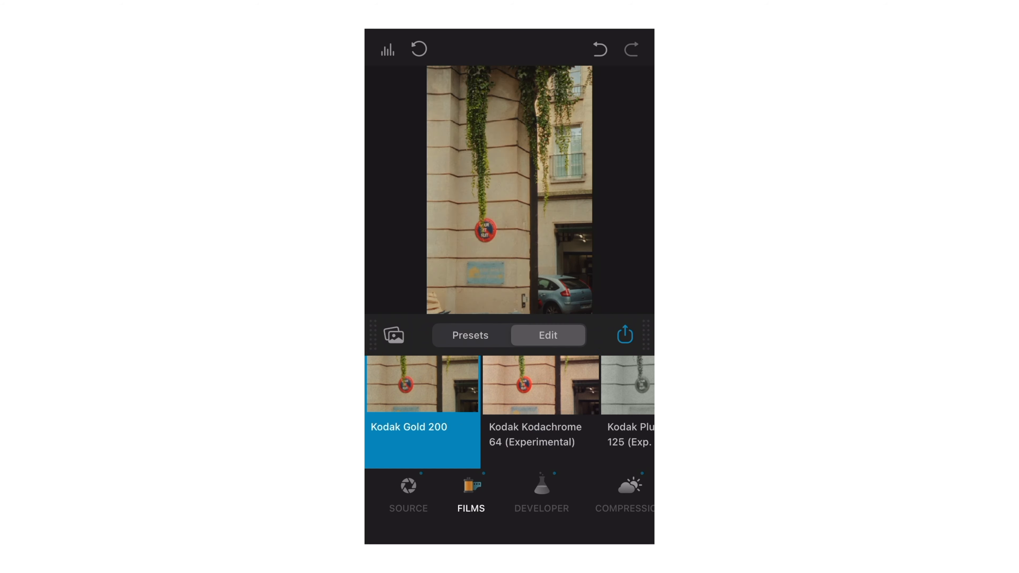
- Switch to the Dehancer mobile app, browse its film profiles and apply Kodak Gold 200 to the building photo
left_click(541, 413)
scroll(510, 413, "right", 1)
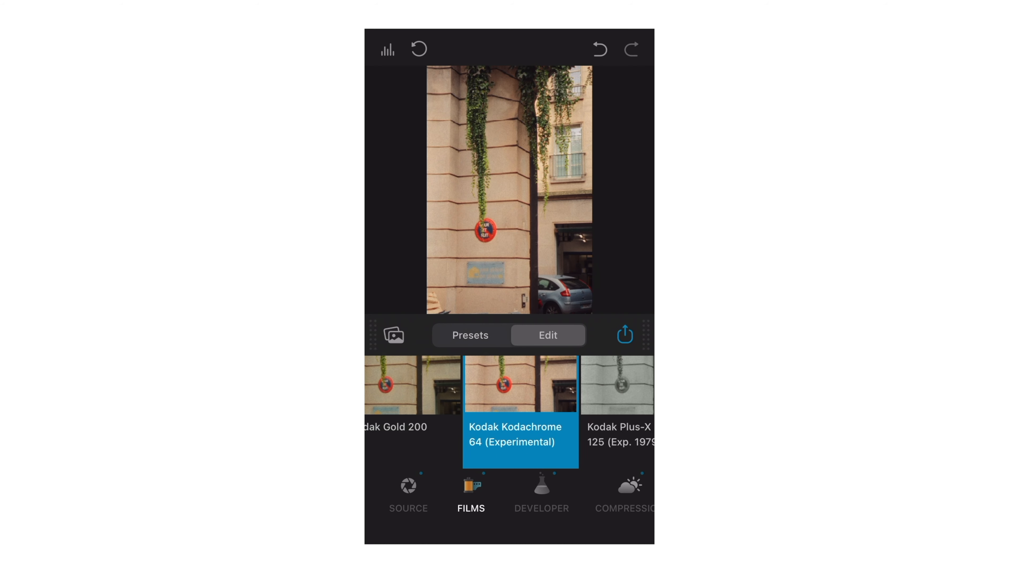
left_click(409, 412)
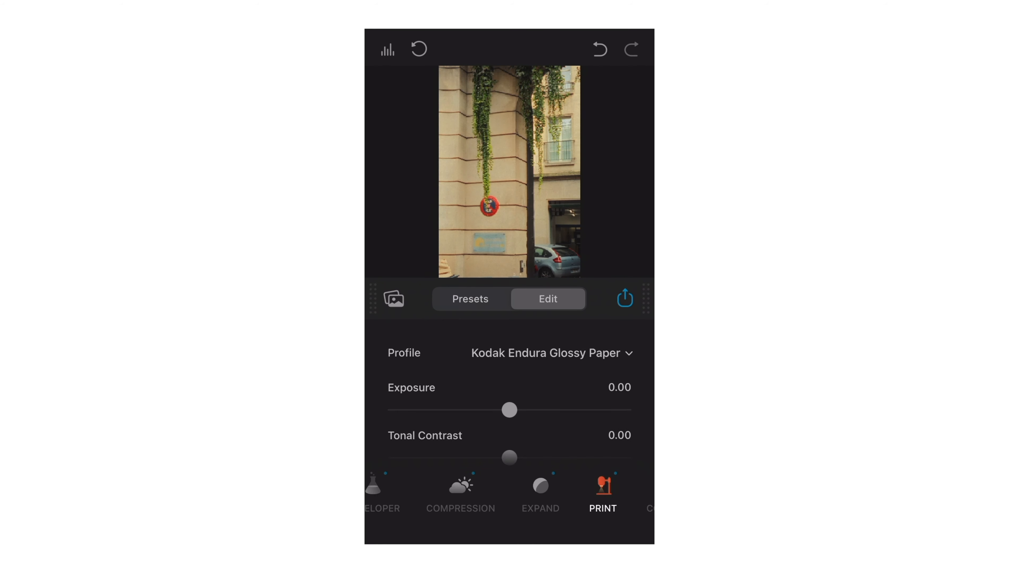
- Try the Kodak 2383 Print Film print profile on the building photo, and set the profile to Kodak Endura Glossy Paper
left_click(566, 353)
left_click(510, 367)
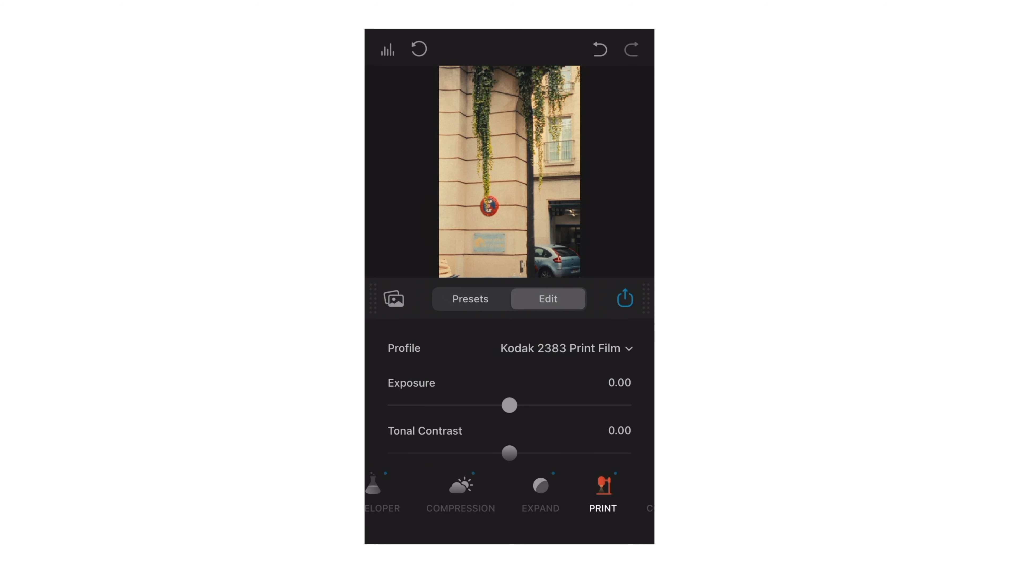
left_click(566, 348)
left_click(503, 299)
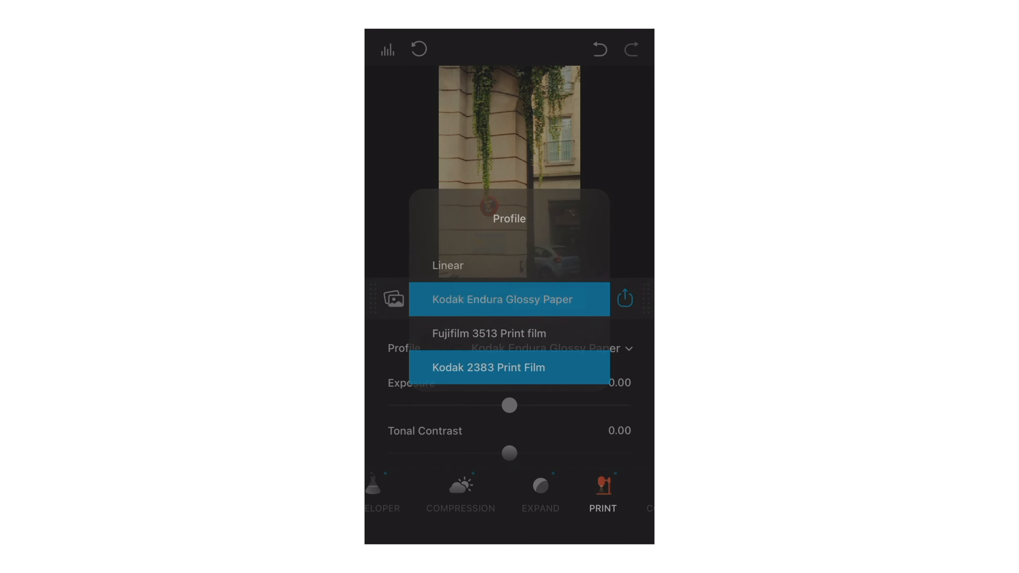
scroll(509, 401, "down", 5)
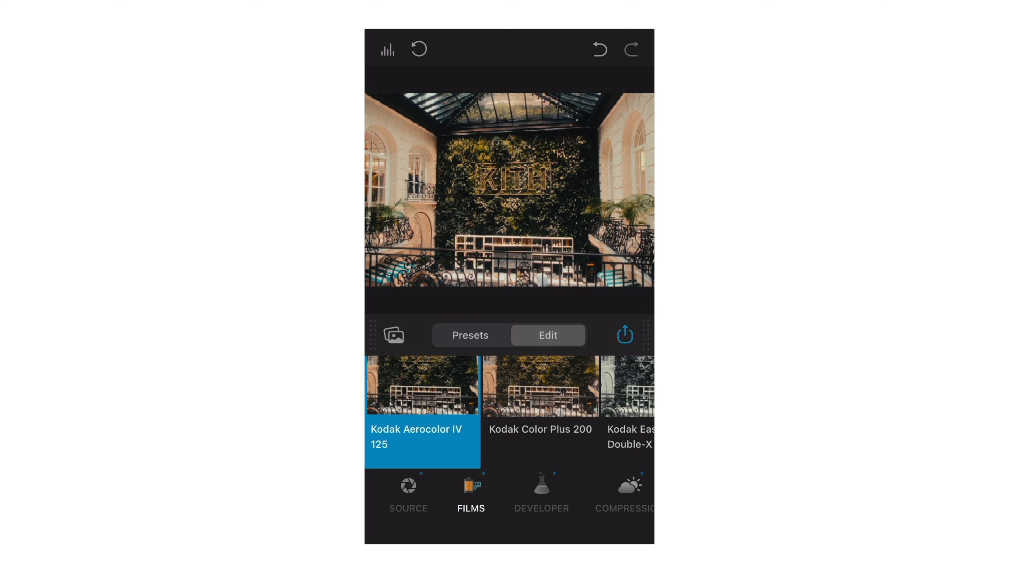
- Go through the developer, compression, halation and bloom settings of the KITH interior photo
left_click(541, 494)
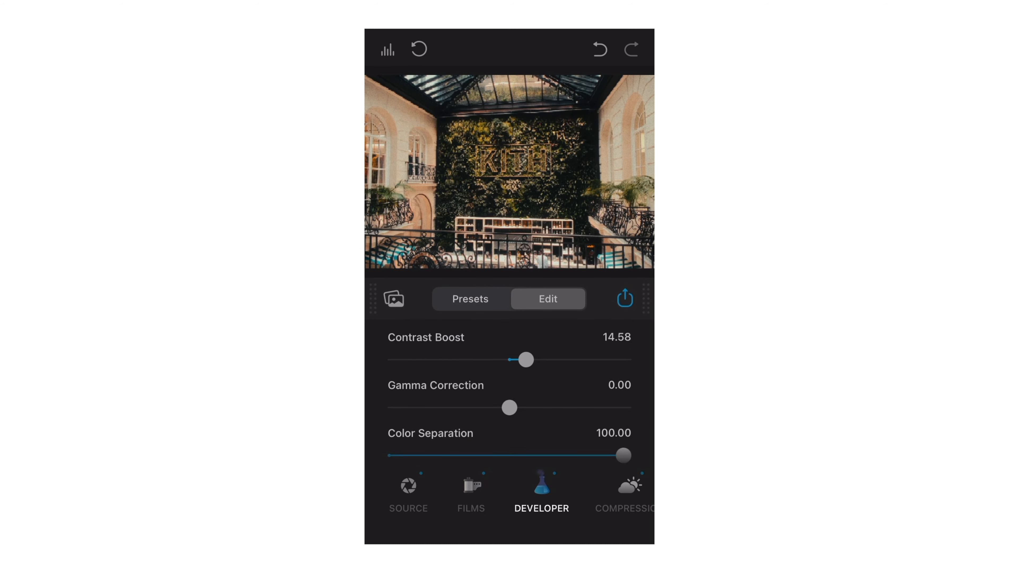
left_click(630, 494)
scroll(509, 494, "right", 5)
left_click(484, 494)
scroll(509, 393, "up", 1)
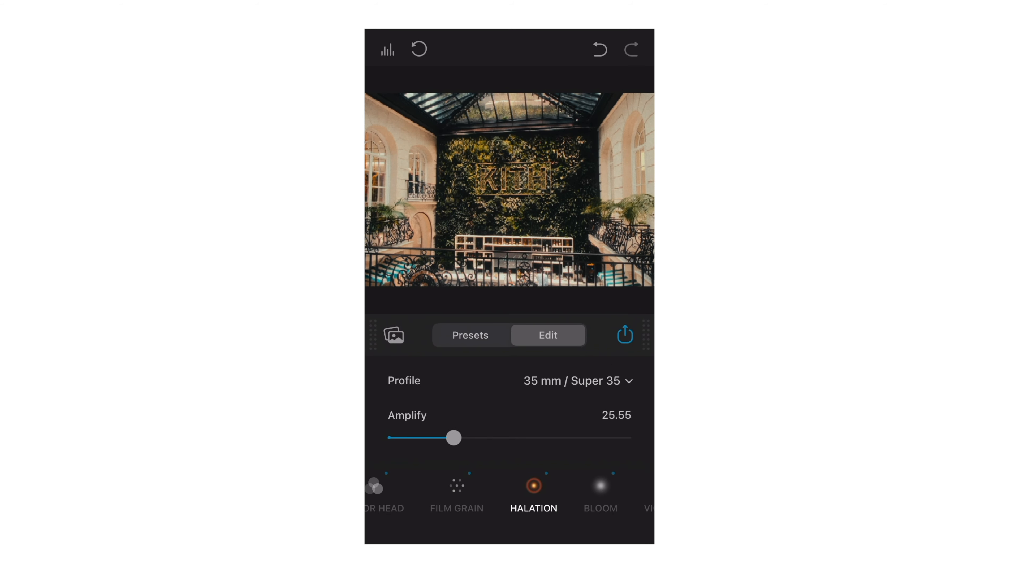
left_click(572, 494)
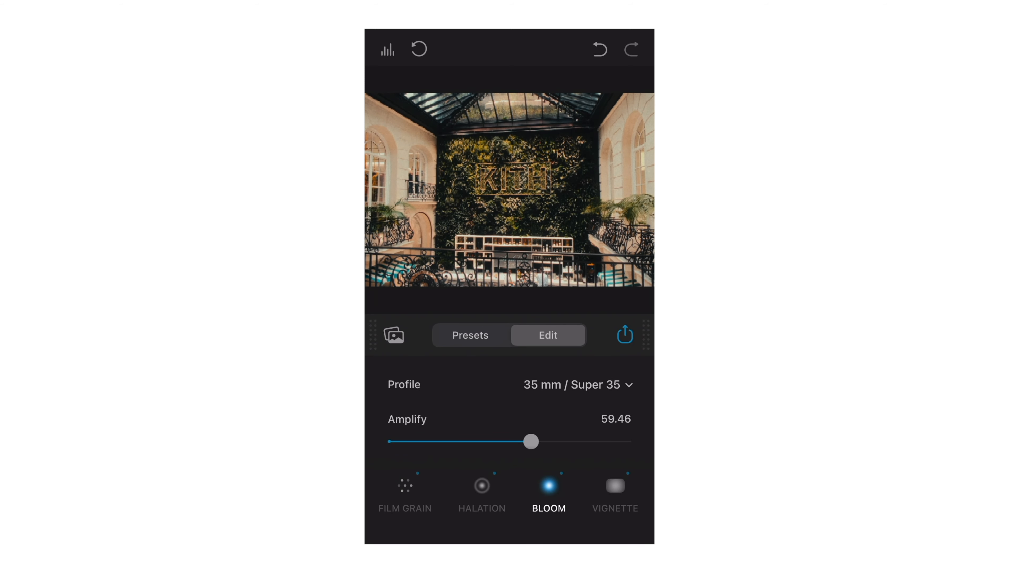